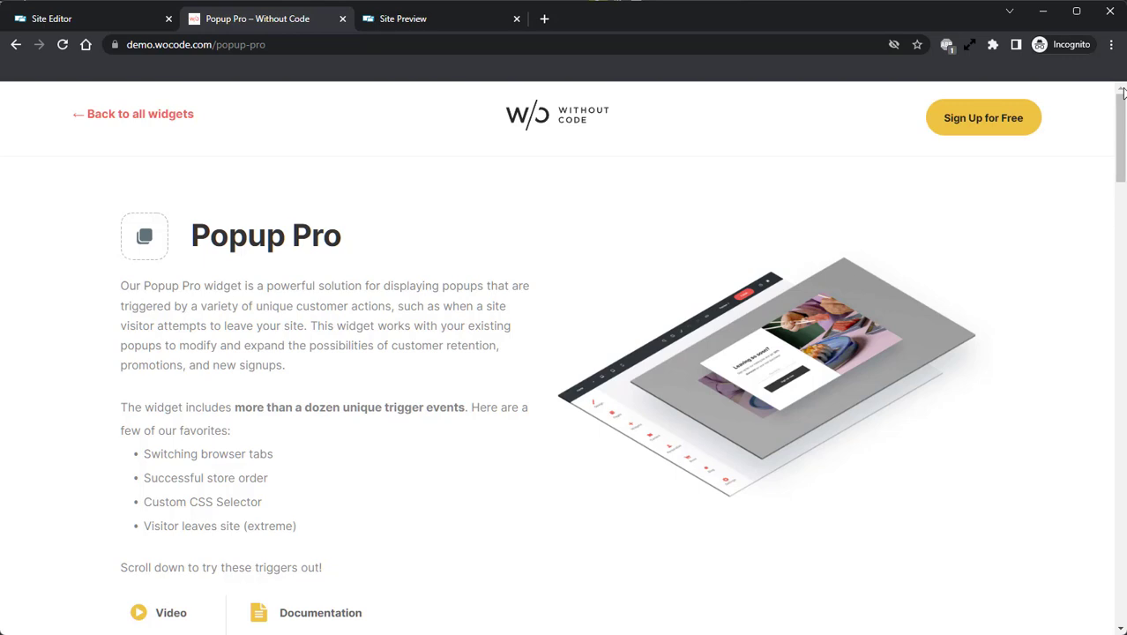
# Try the Visitor Leaves Site (Extreme) trigger on the Popup Pro demo page and dismiss its popup
pyautogui.scroll(-7, 1034, 264)
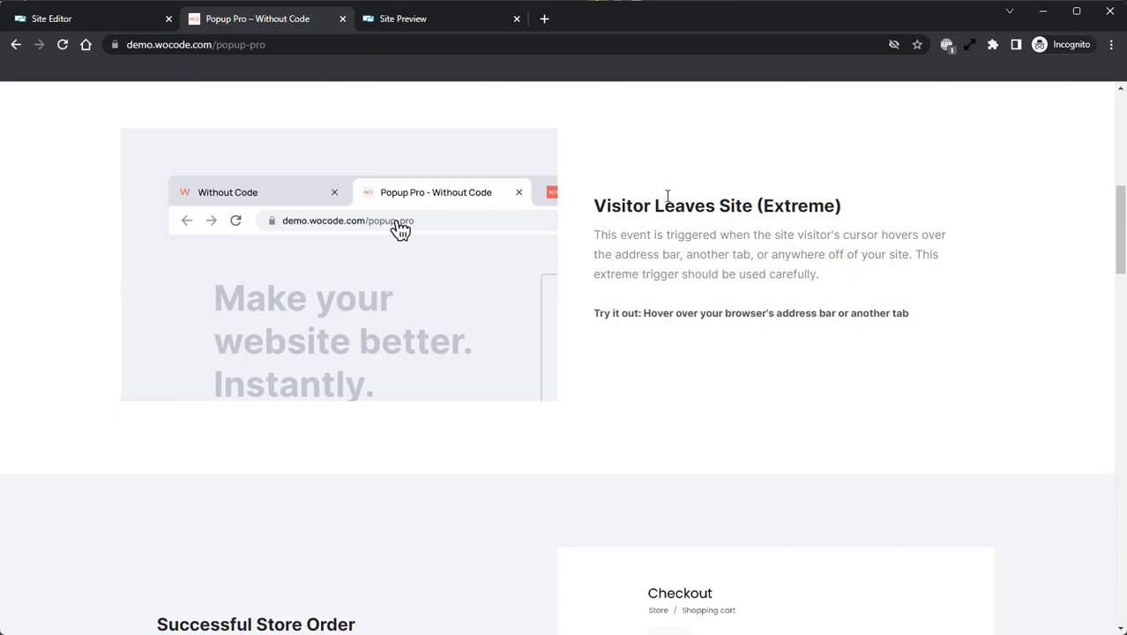
pyautogui.moveTo(592, 71)
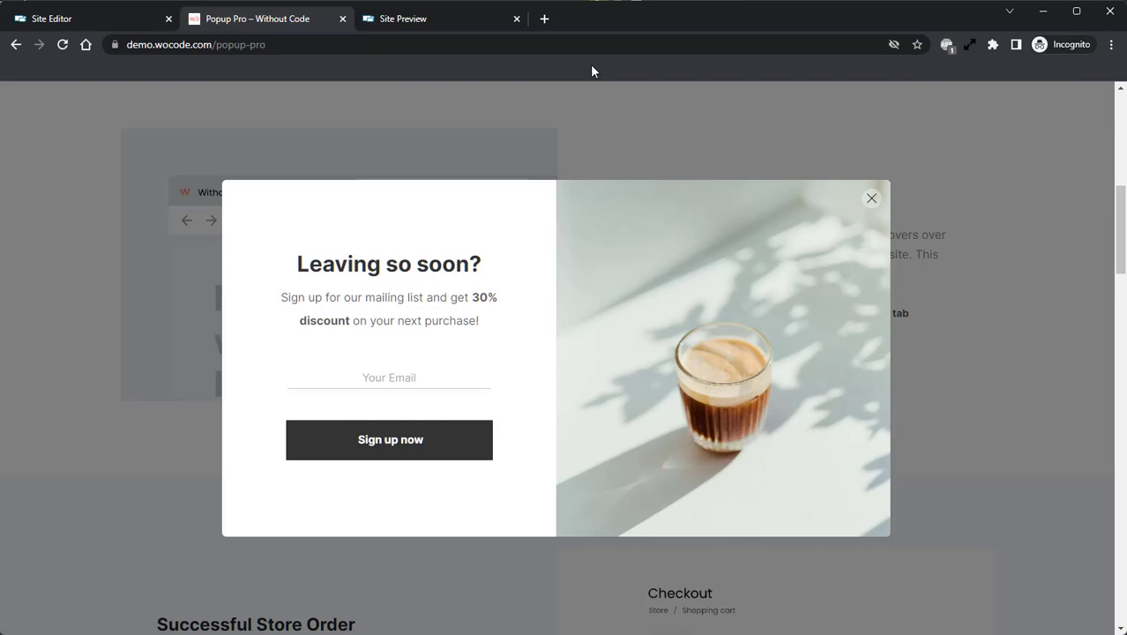
pyautogui.click(871, 199)
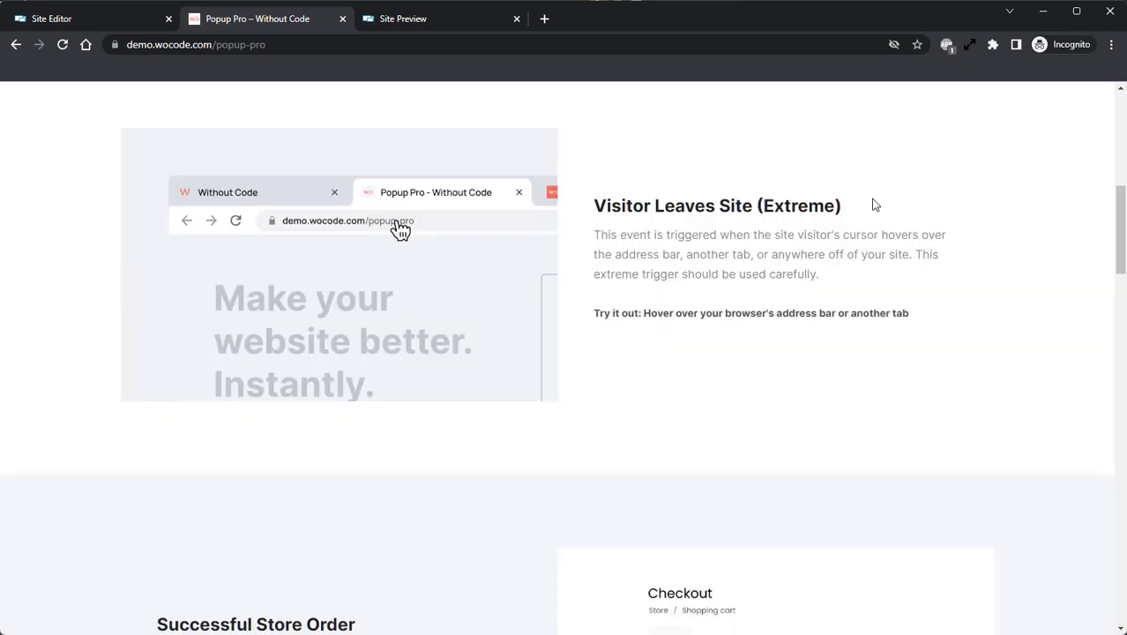
# Try the Successful Store Order trigger by completing the sample purchase, and dismiss its popup
pyautogui.scroll(-3, 881, 257)
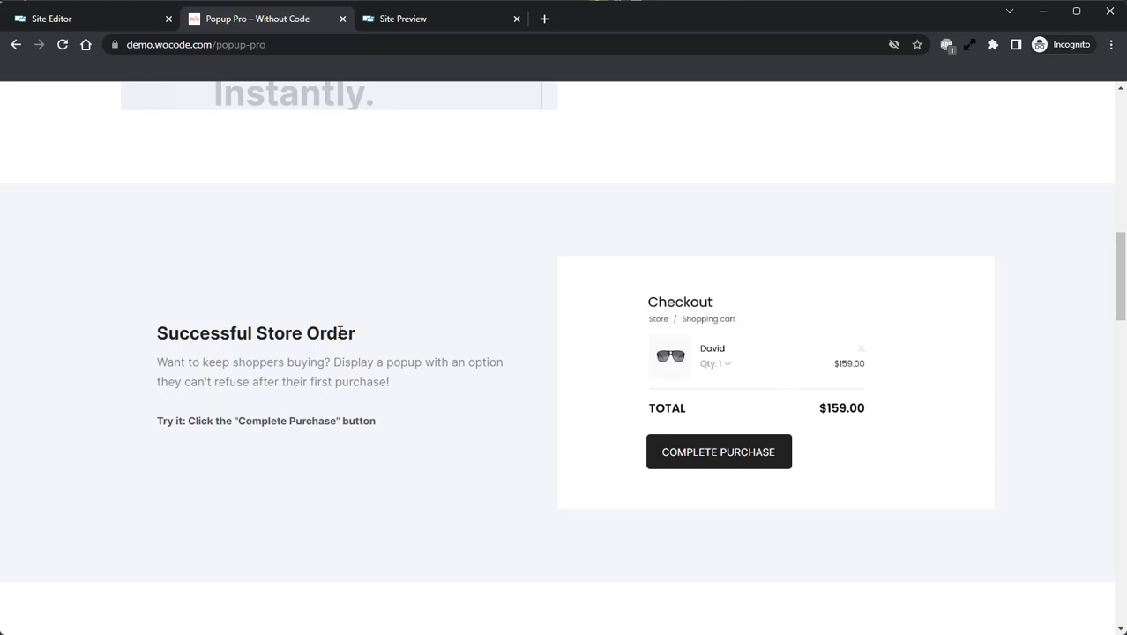
pyautogui.click(719, 470)
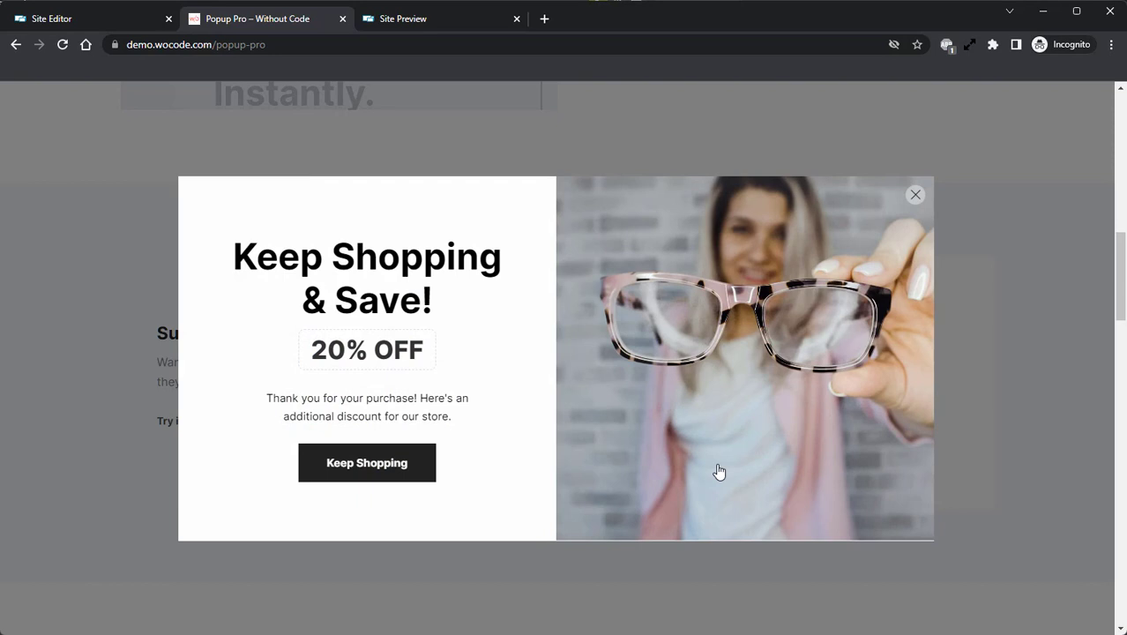
pyautogui.click(917, 202)
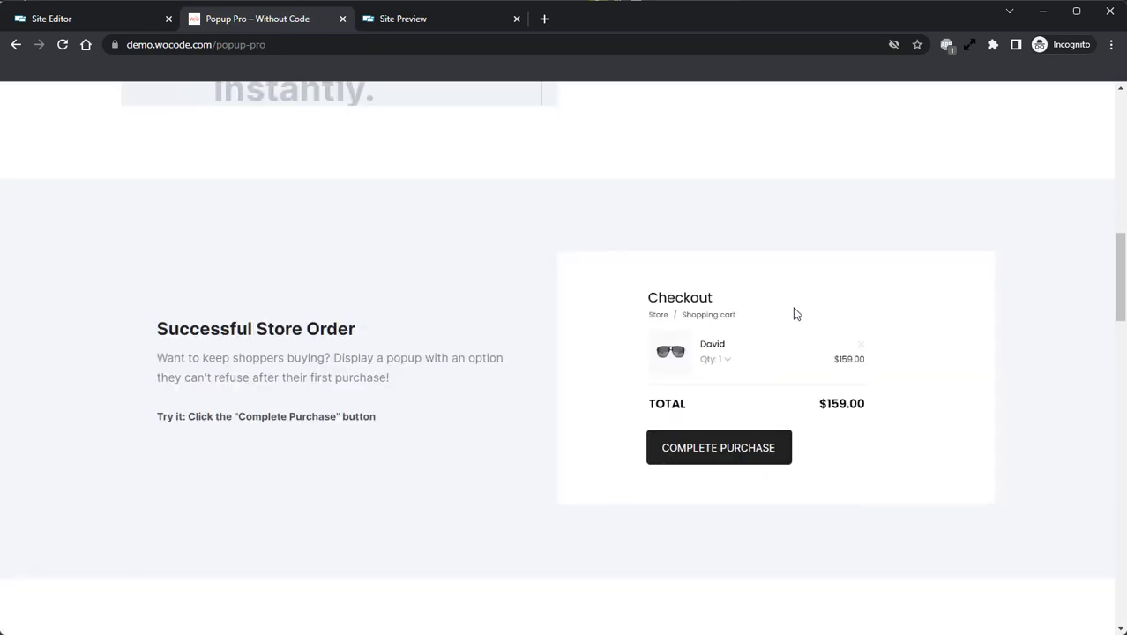
# Try the Switching Browser Tab trigger by going to the Site Preview and returning, and dismiss its popup
pyautogui.scroll(-4, 765, 354)
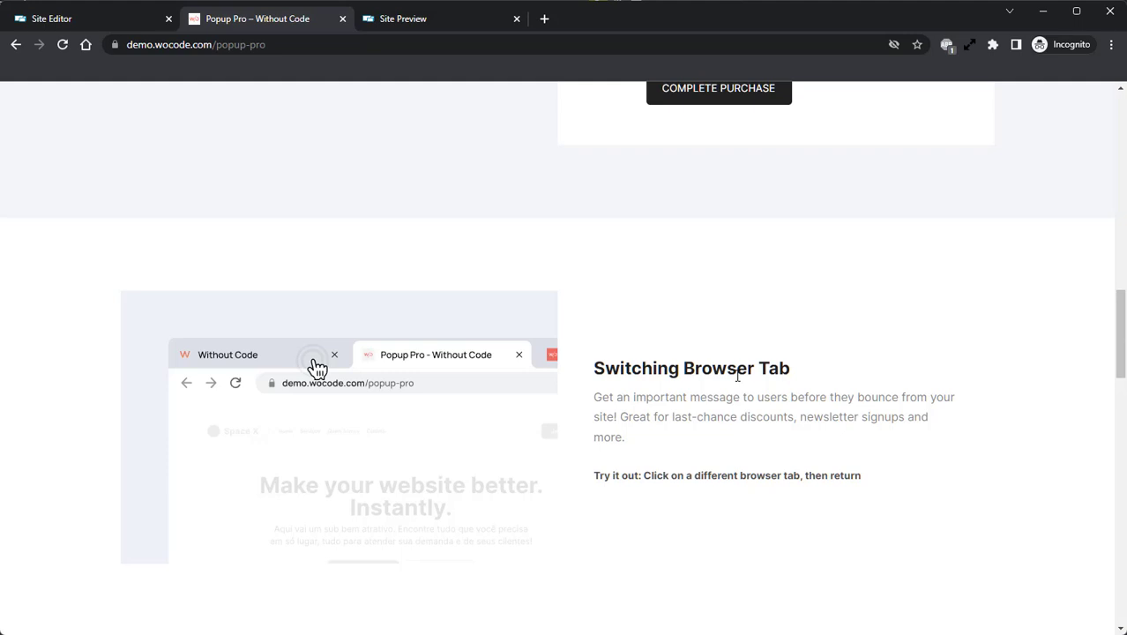
pyautogui.click(443, 25)
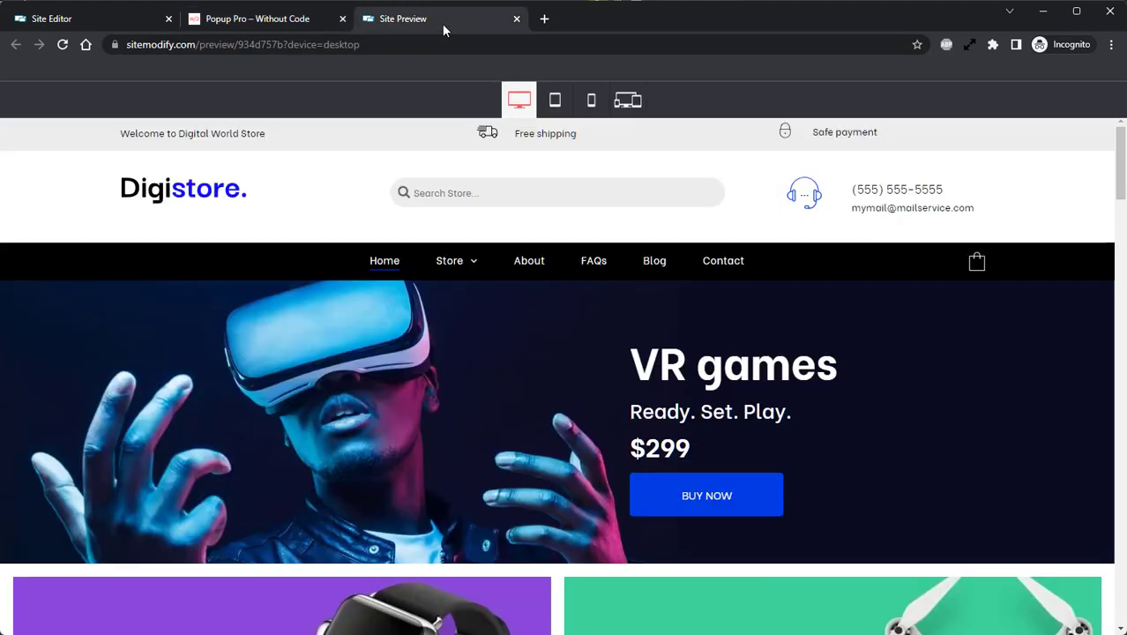
pyautogui.click(296, 26)
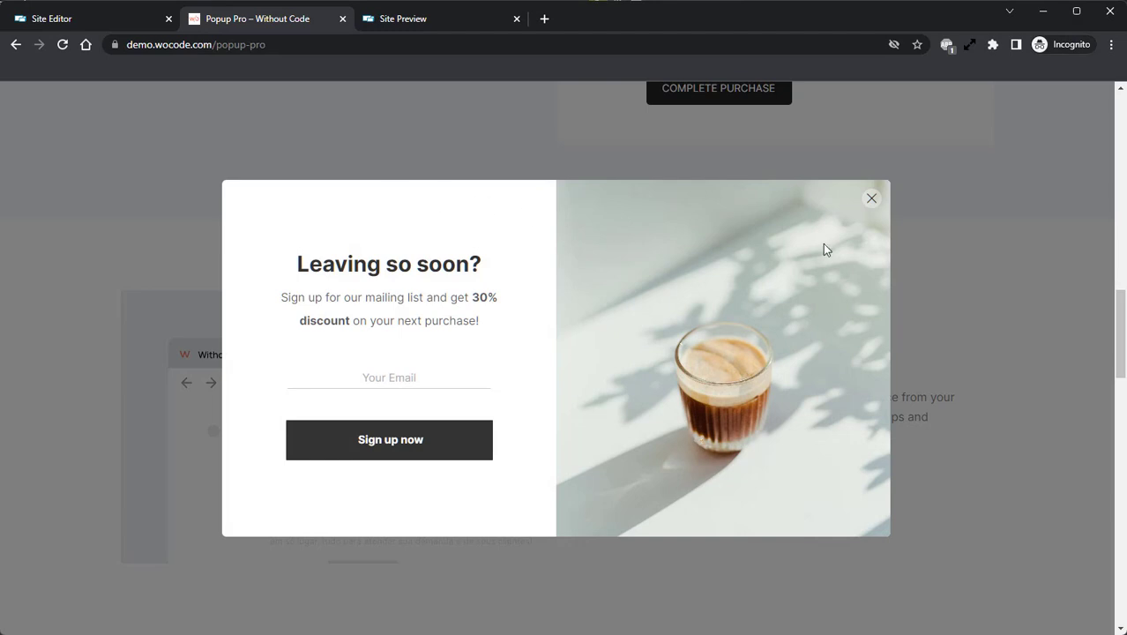
pyautogui.click(872, 201)
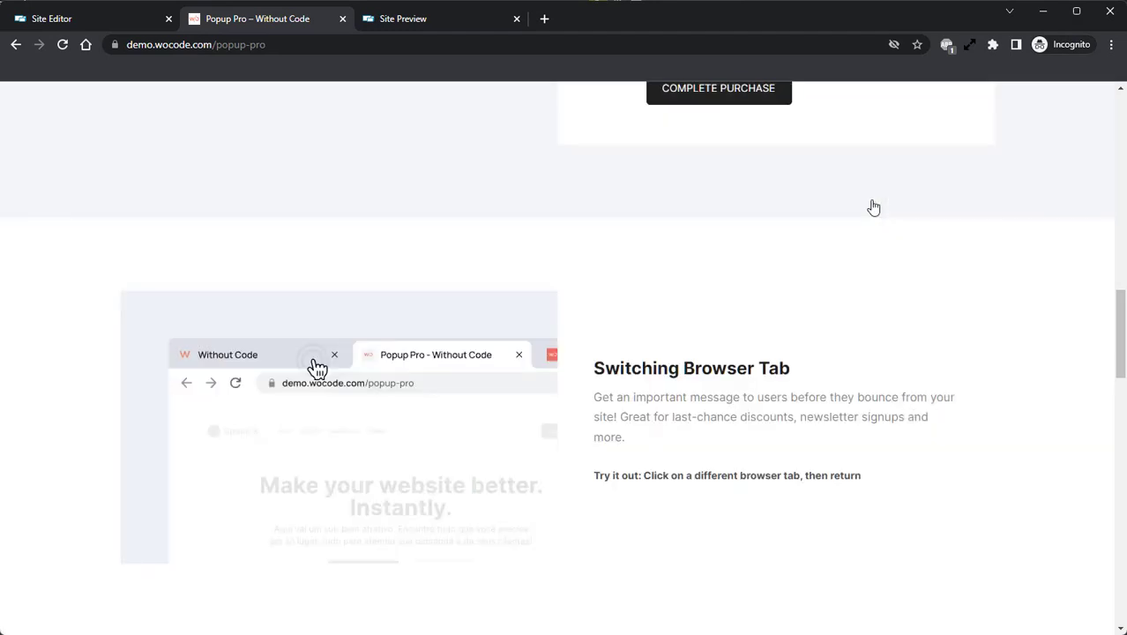
# Try the Custom CSS Selector trigger in its section of the Popup Pro demo page
pyautogui.scroll(-5, 882, 229)
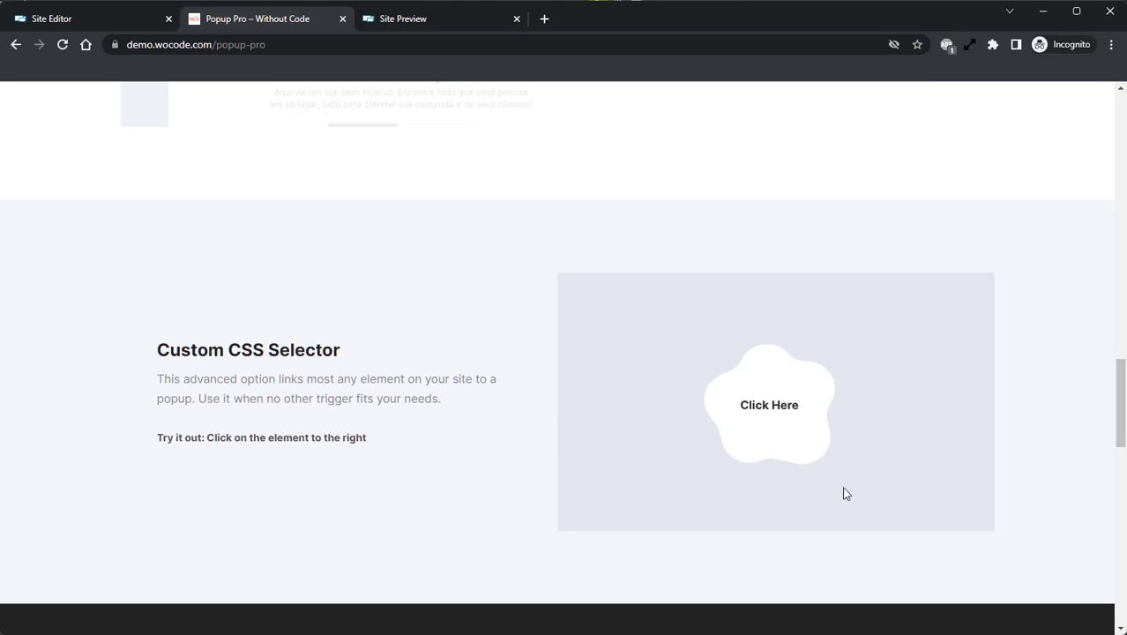
pyautogui.click(937, 432)
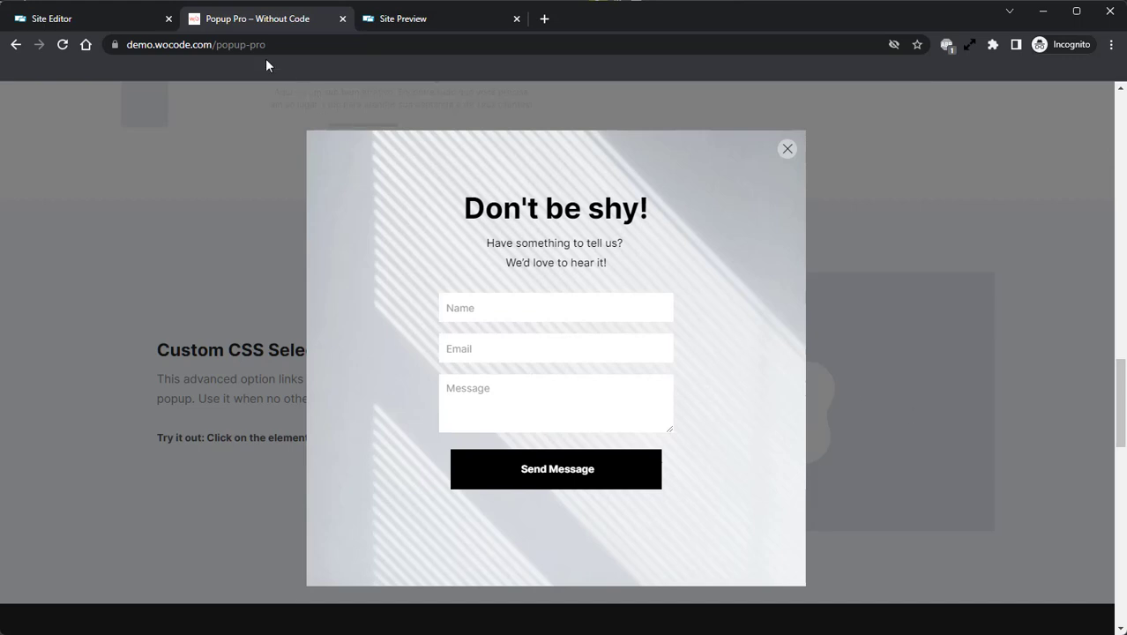
# Switch to the Site Preview of the Digistore shop, check out the iPhone in the cart and place the order
pyautogui.click(96, 26)
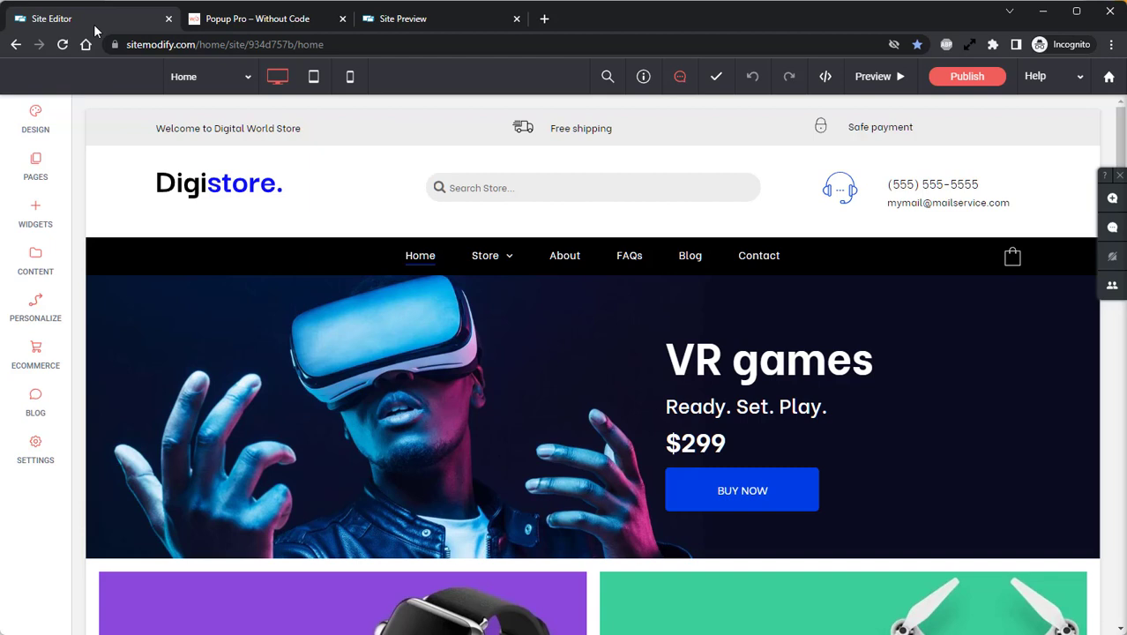
pyautogui.click(427, 26)
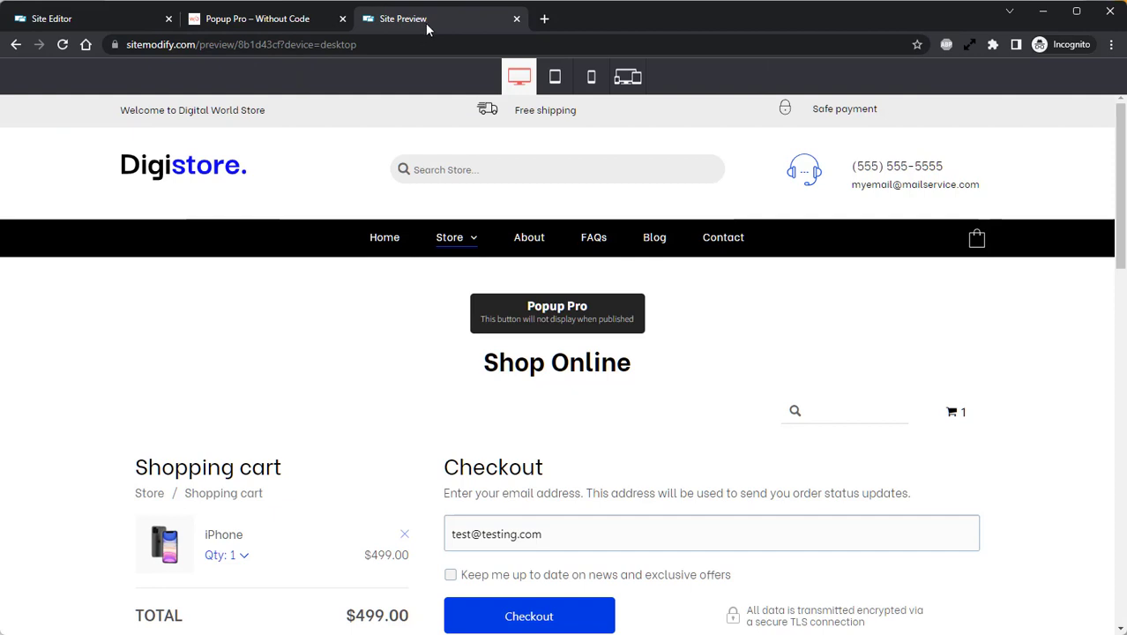
pyautogui.scroll(-1, 410, 312)
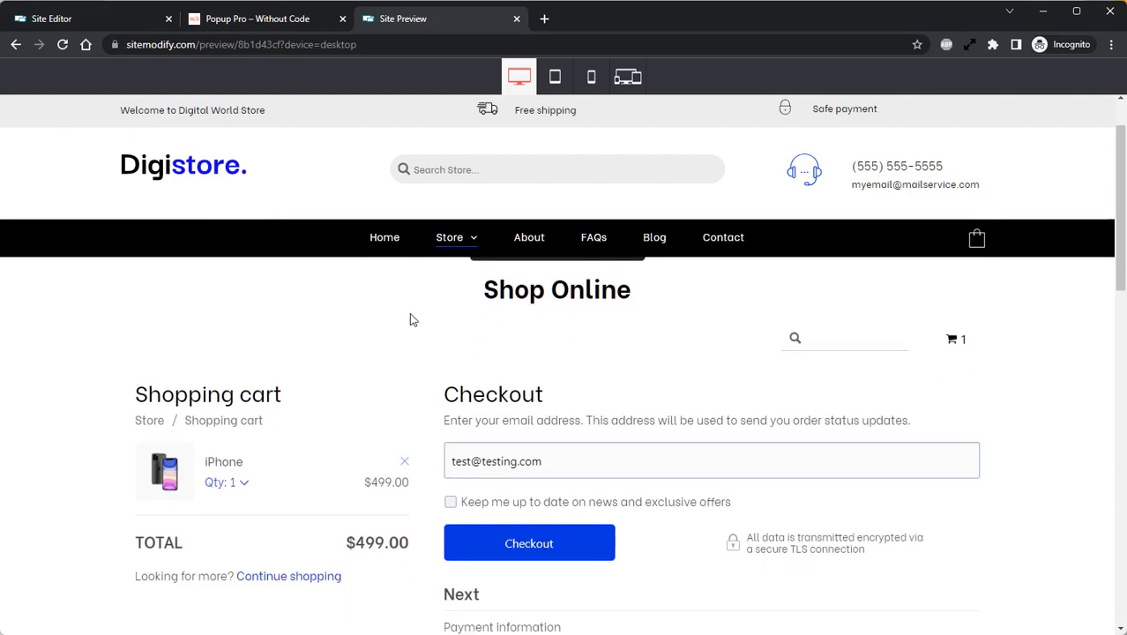
pyautogui.click(557, 557)
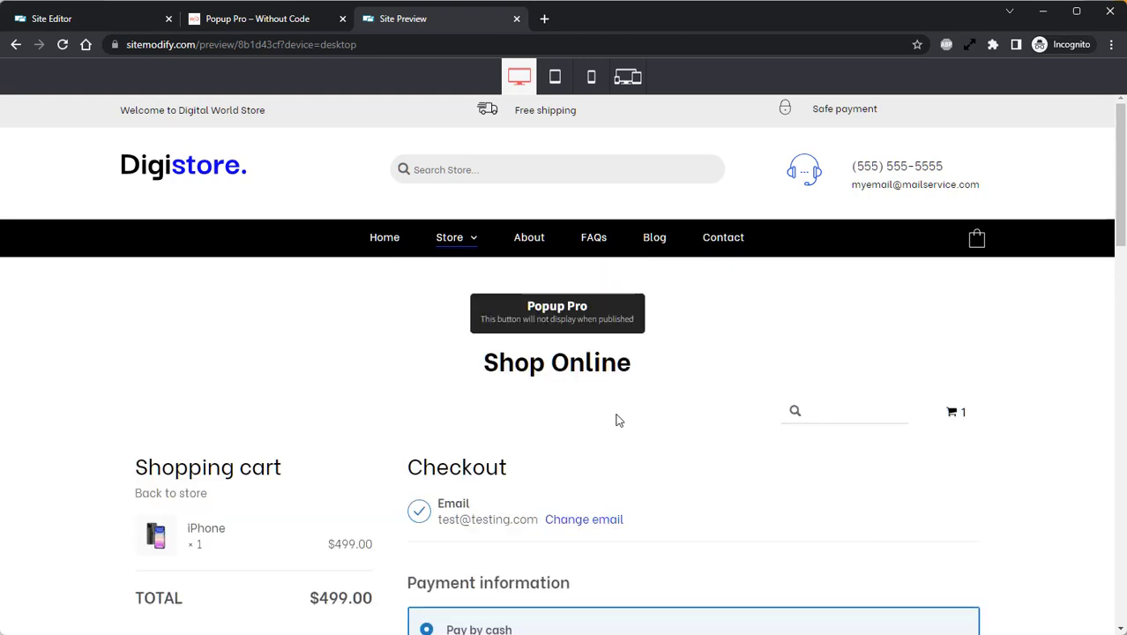
pyautogui.scroll(-6, 617, 421)
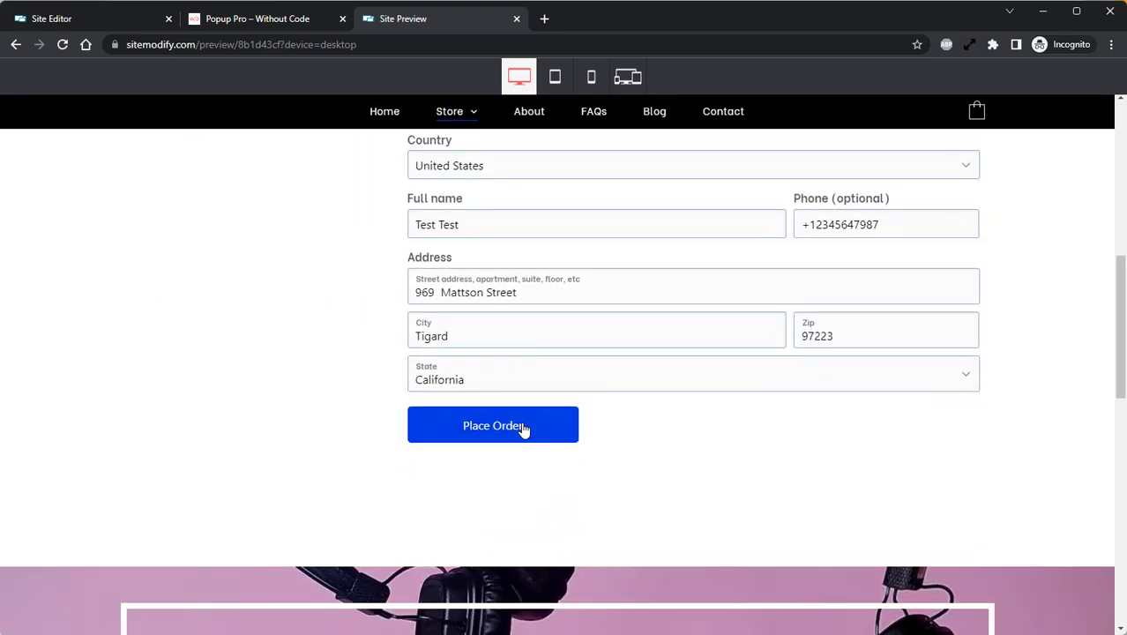
pyautogui.click(524, 428)
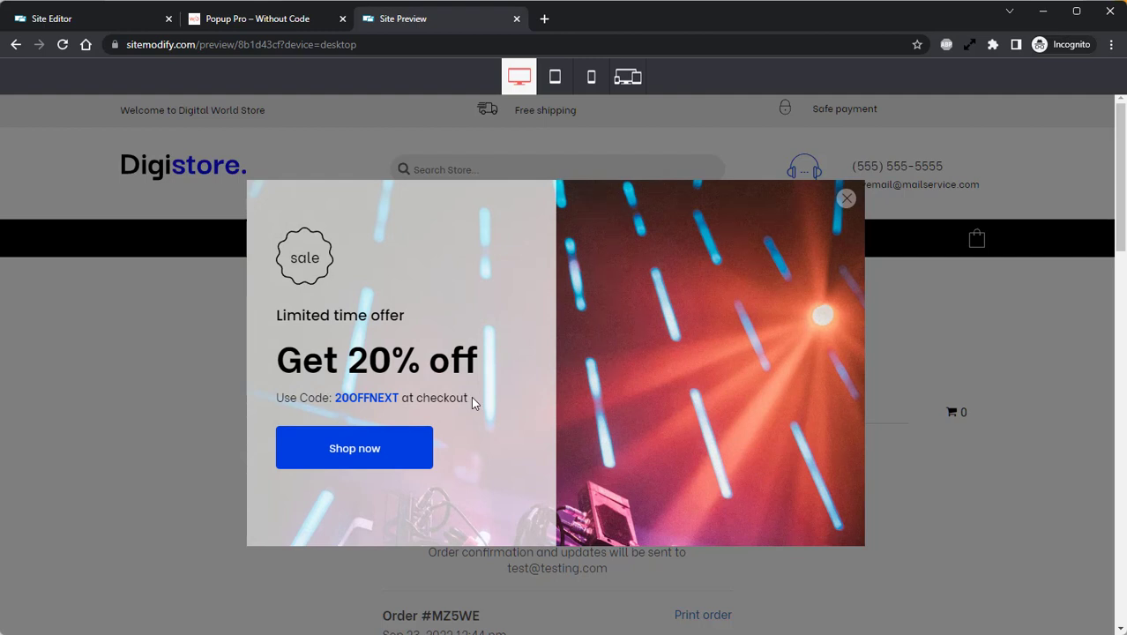
# Switch to the Site Editor and add a new popup based on the Promotion template
pyautogui.click(92, 25)
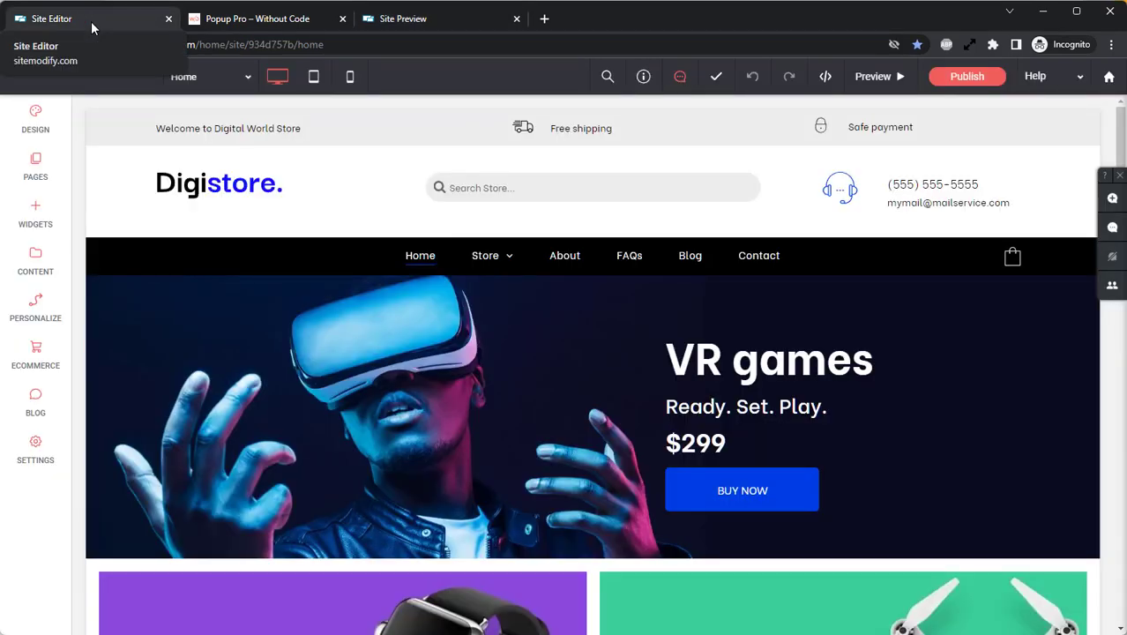
pyautogui.click(40, 175)
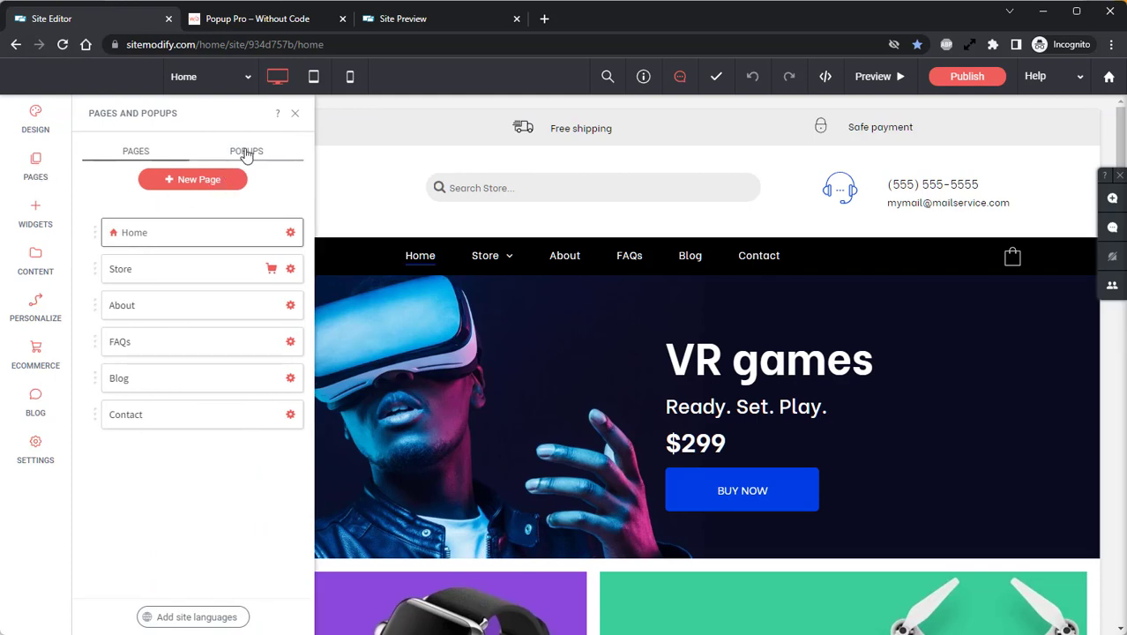
pyautogui.click(243, 154)
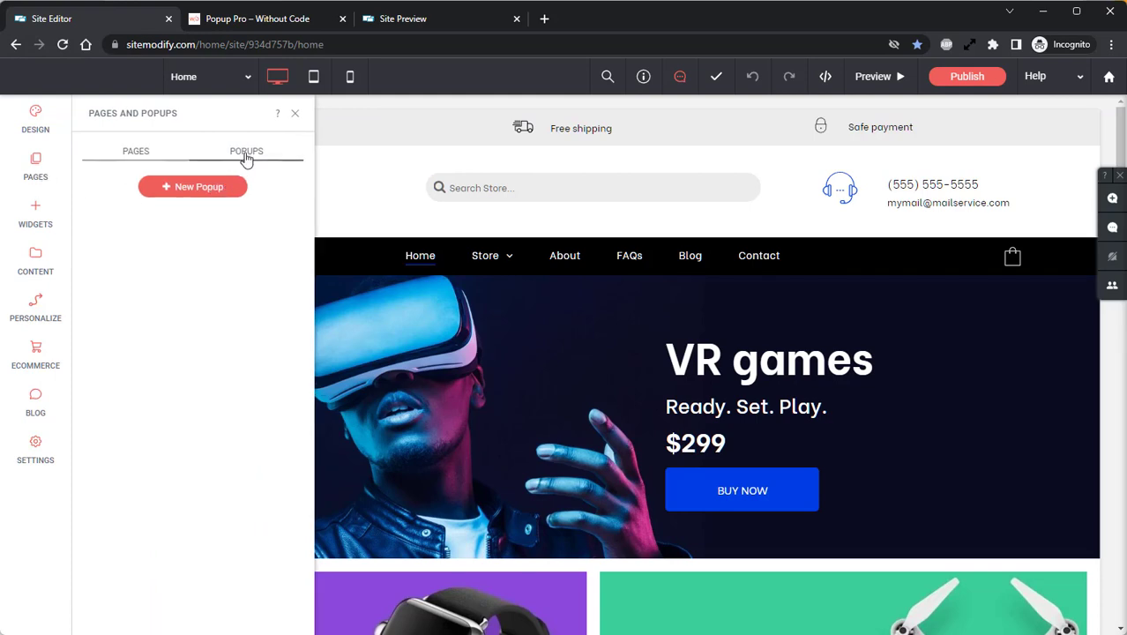
pyautogui.click(195, 189)
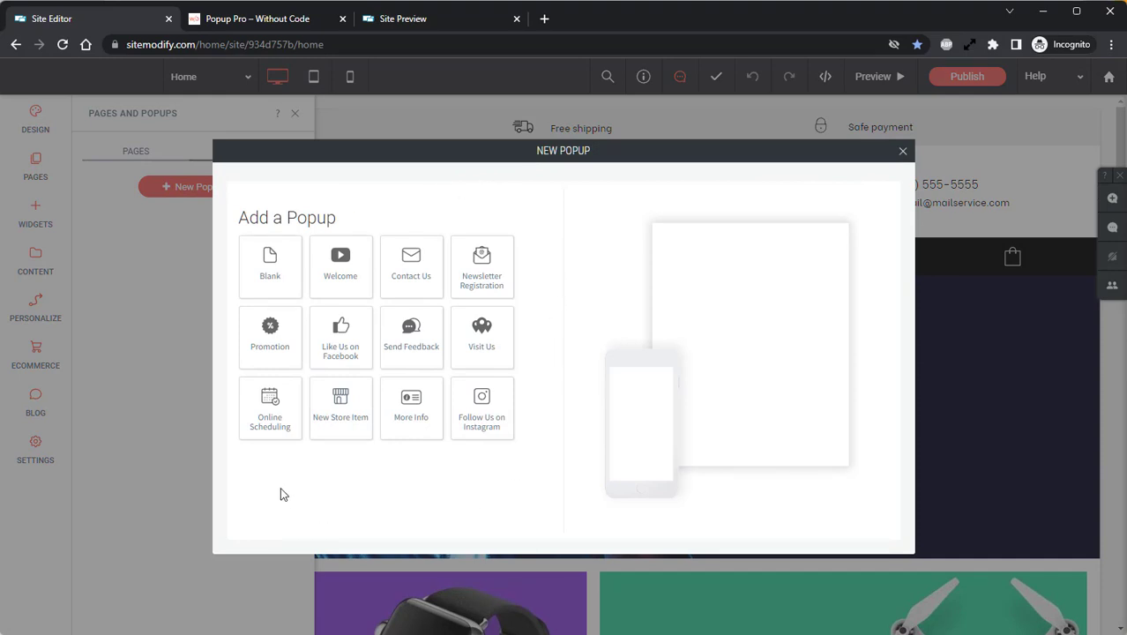
pyautogui.click(275, 330)
pyautogui.click(457, 520)
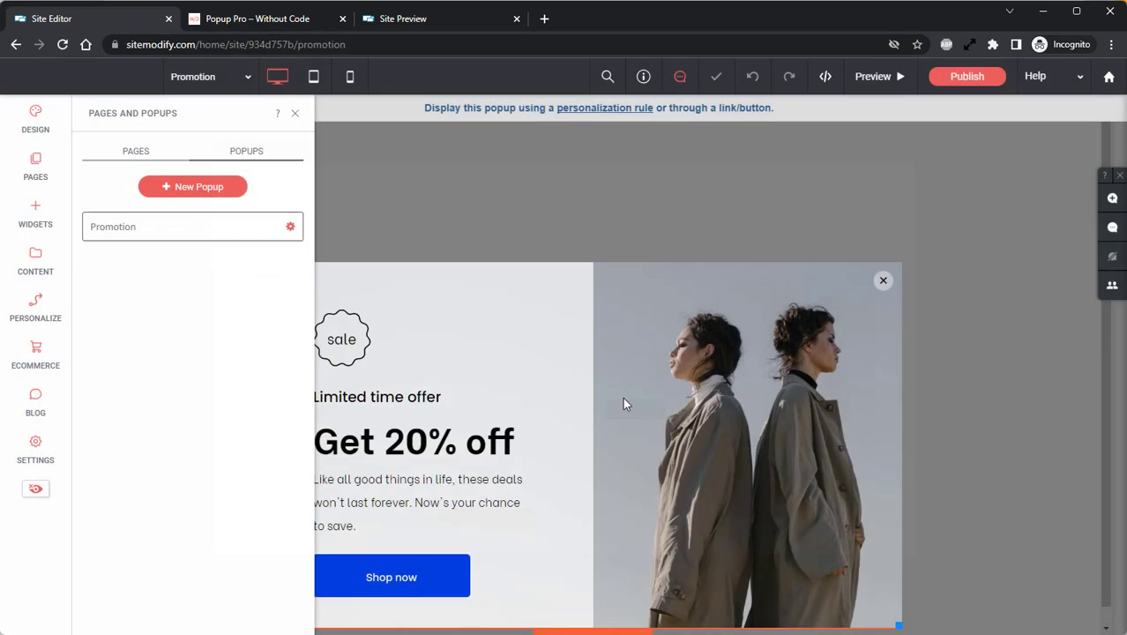
pyautogui.click(295, 117)
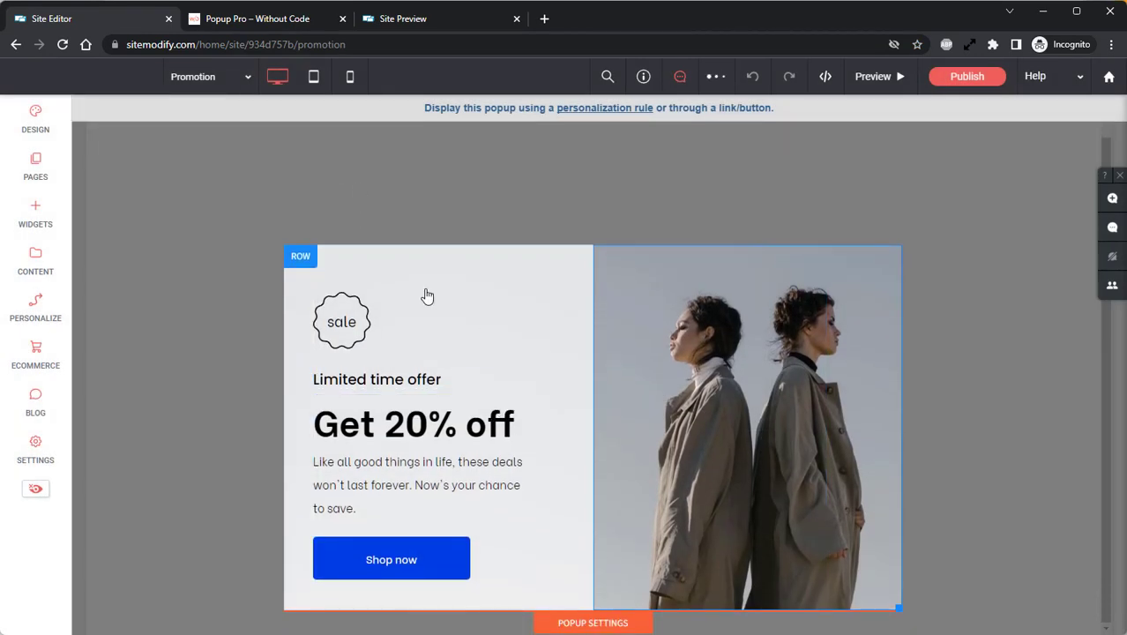
# Replace the background image of the Promotion popup's row with colorfull_mobile_screen.jpg, the picture of a hand holding a phone
pyautogui.click(300, 258)
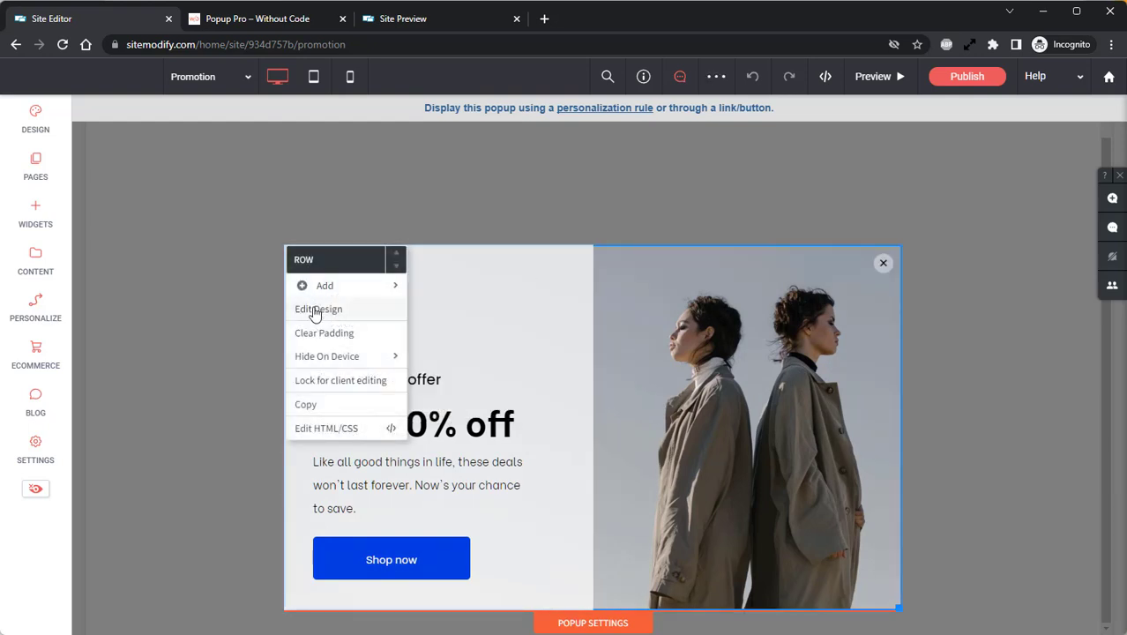
pyautogui.click(309, 309)
pyautogui.scroll(-3, 255, 371)
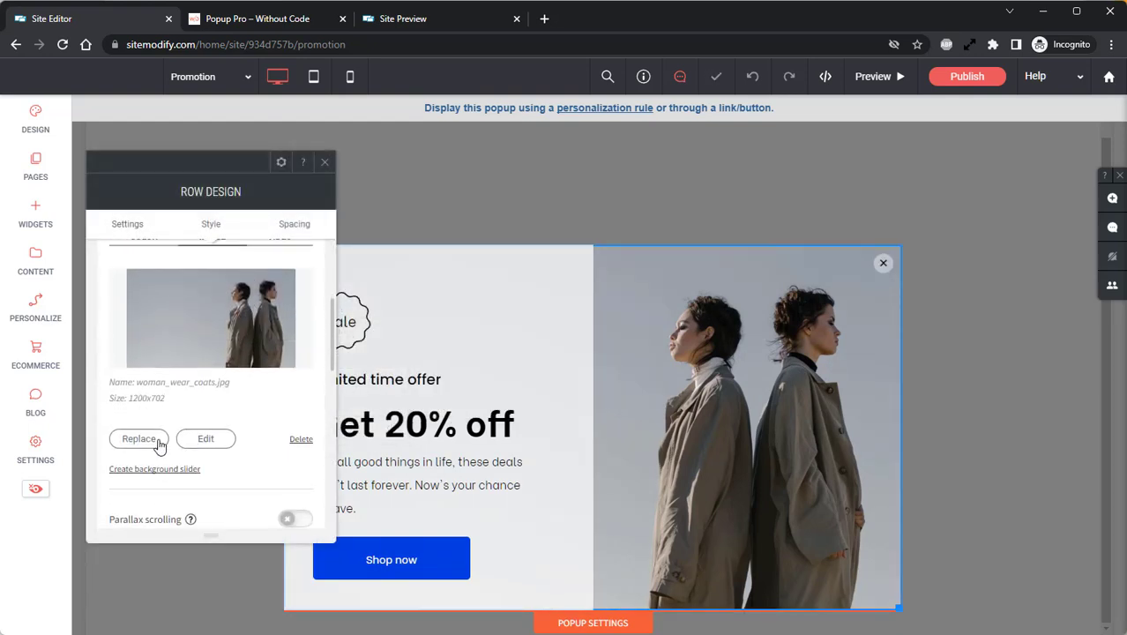
pyautogui.click(155, 439)
pyautogui.scroll(-5, 430, 432)
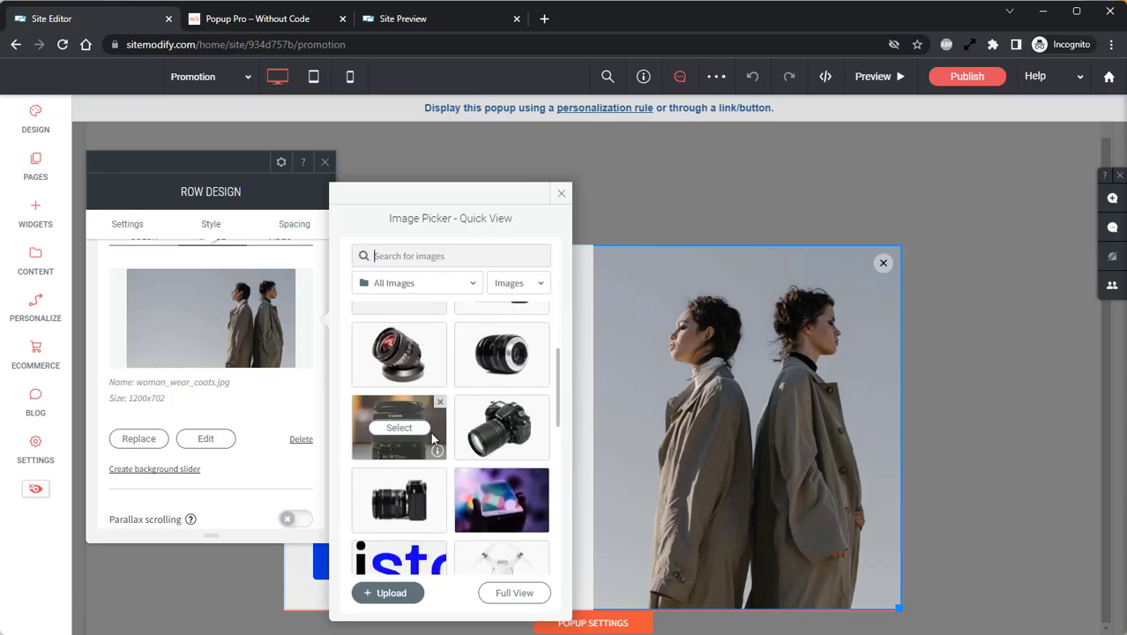
pyautogui.scroll(3, 428, 479)
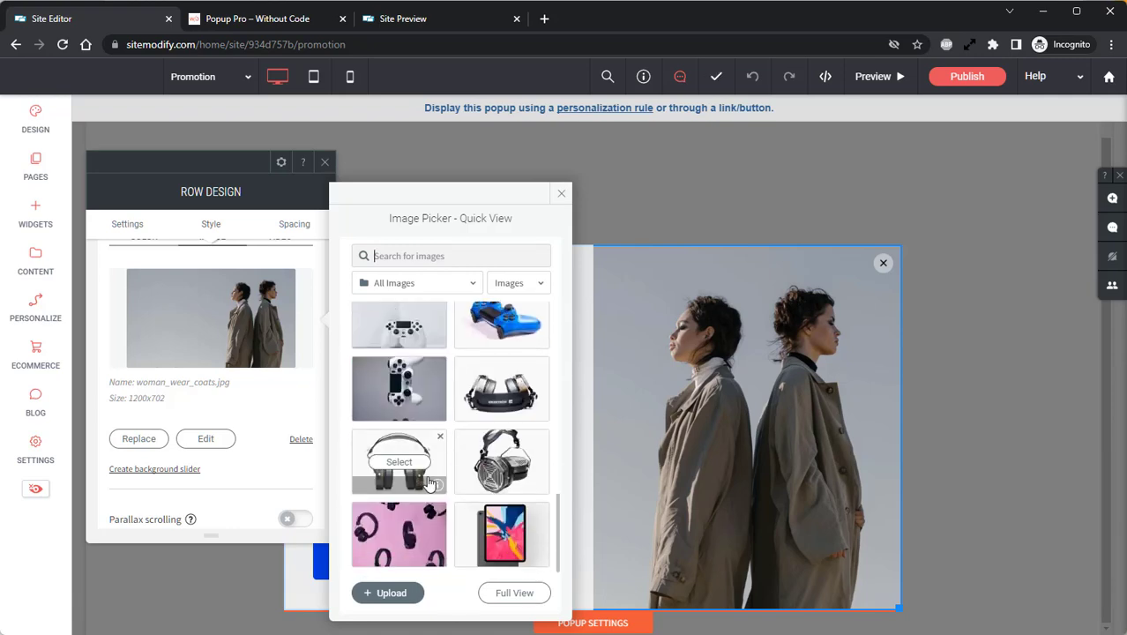
pyautogui.scroll(-2, 437, 475)
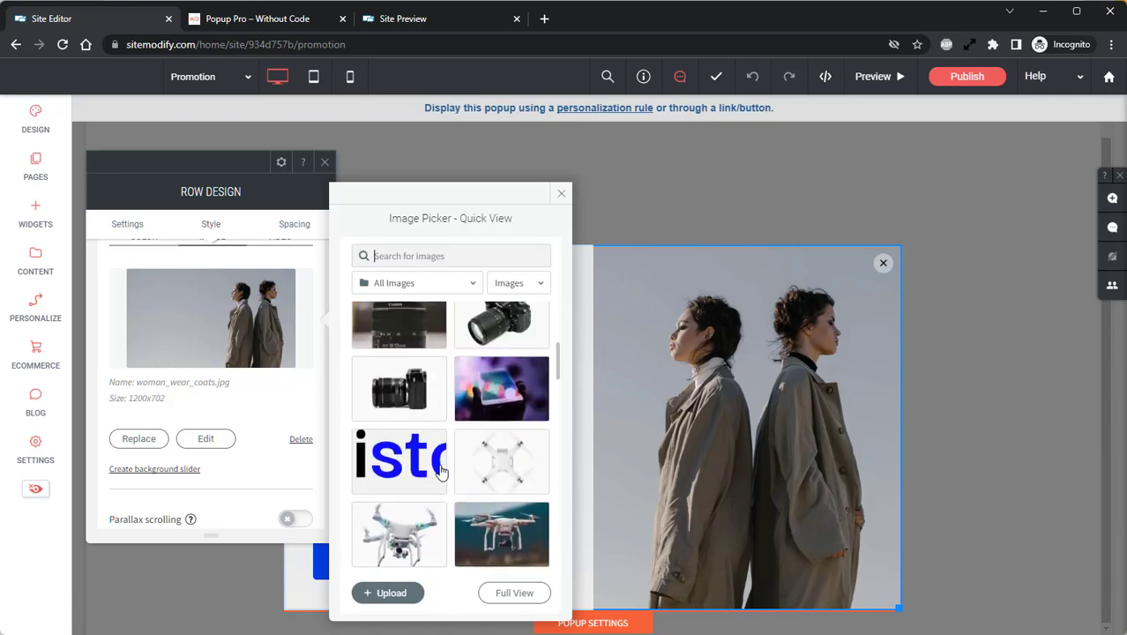
pyautogui.click(502, 395)
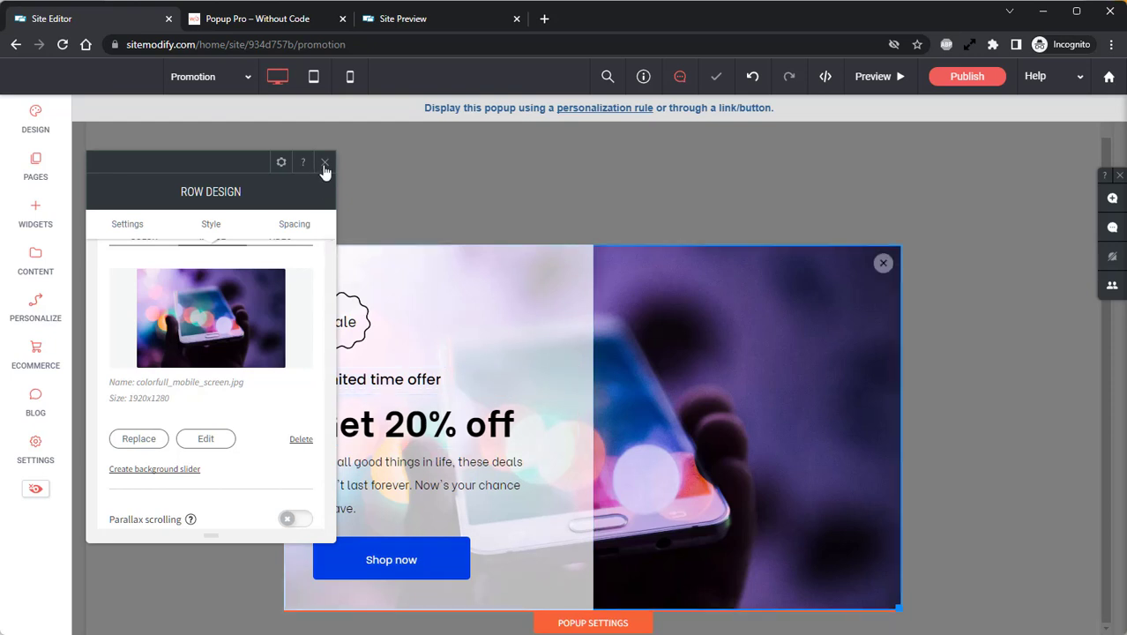
pyautogui.click(325, 162)
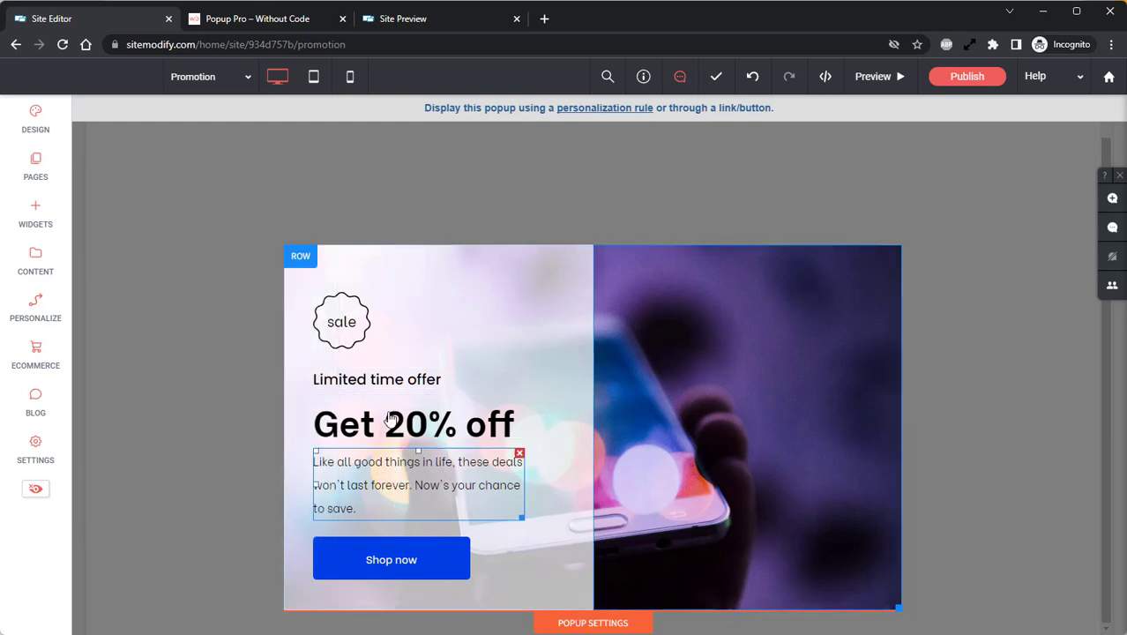
# Copy the line "Use Code: 20OFFNEXT at checkout" from the Site Preview popup and replace the Promotion popup's paragraph with it
pyautogui.click(423, 19)
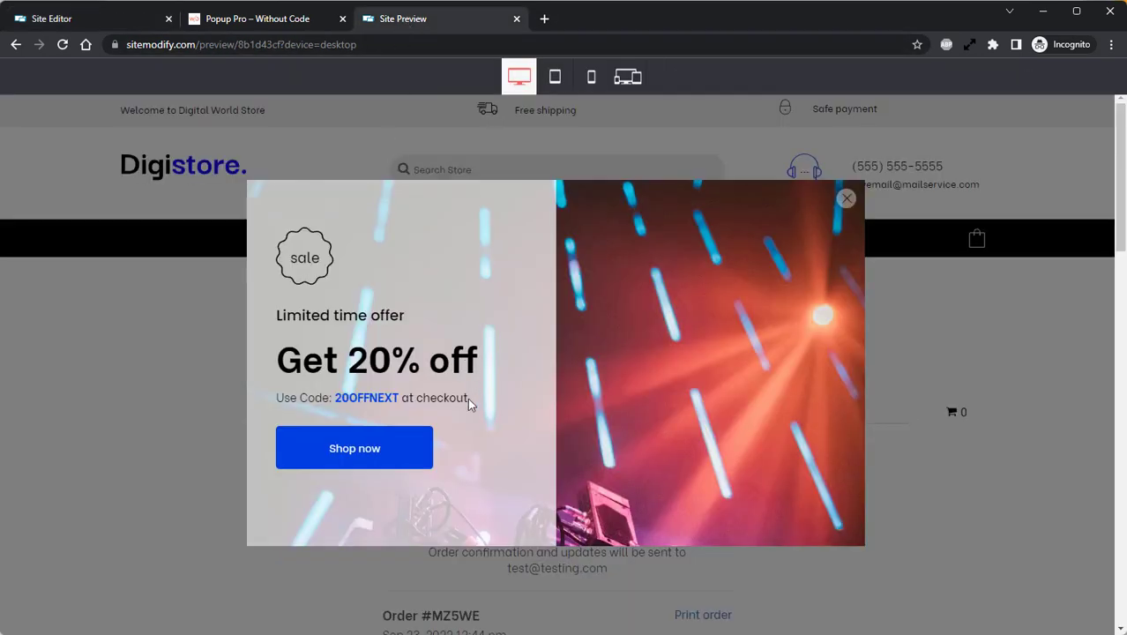
pyautogui.moveTo(464, 398); pyautogui.dragTo(298, 398)
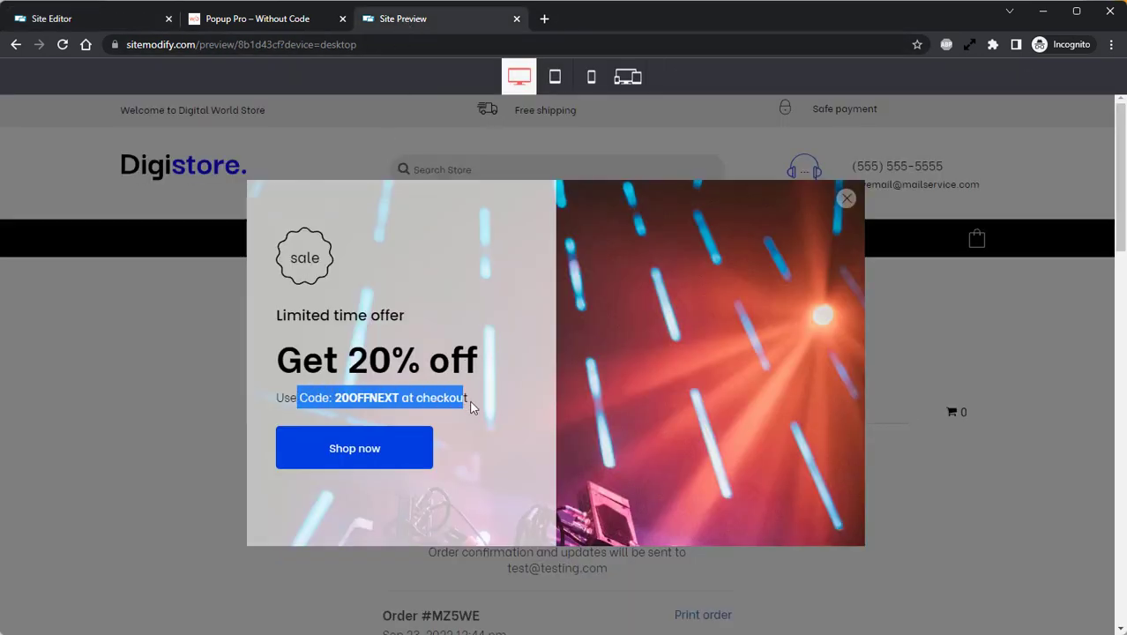
pyautogui.moveTo(469, 398); pyautogui.dragTo(277, 398)
pyautogui.hotkey('ctrl', 'c')
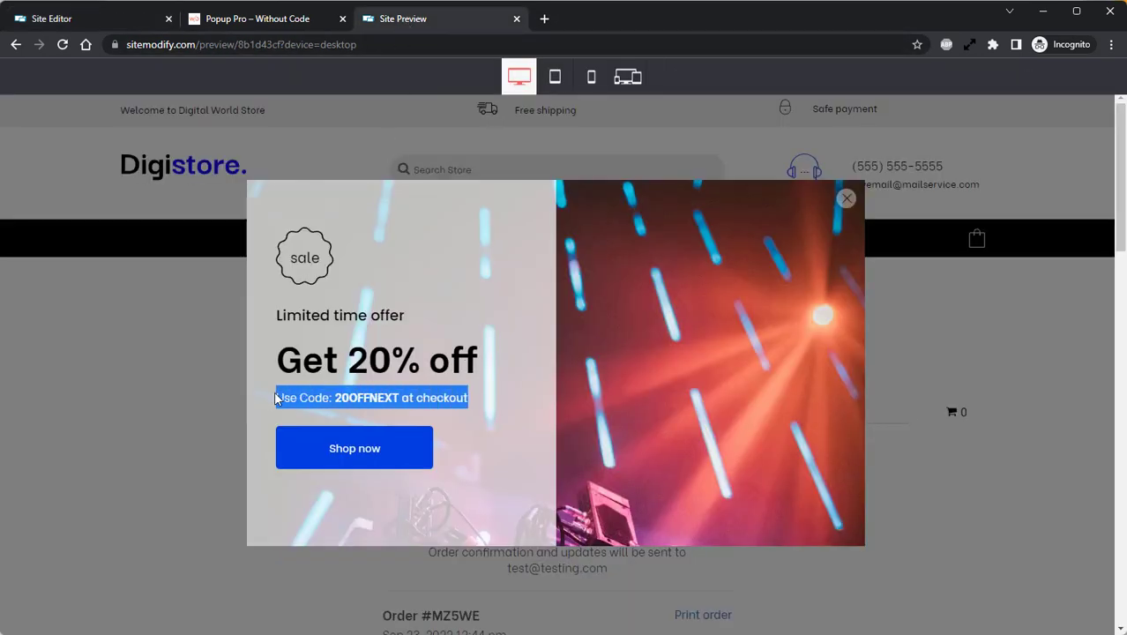
pyautogui.click(108, 20)
pyautogui.click(367, 469)
pyautogui.hotkey('ctrl', 'a')
pyautogui.hotkey('ctrl', 'v')
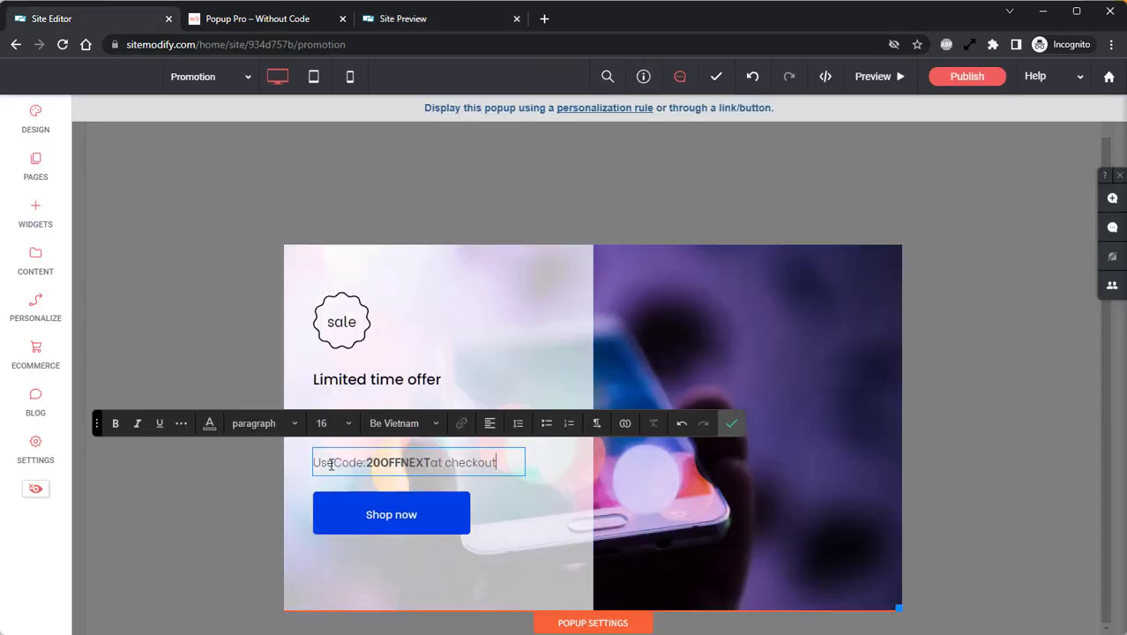
# Colour the code 20OFFNEXT in the Promotion popup's paragraph blue and finish editing the text
pyautogui.moveTo(366, 462); pyautogui.dragTo(433, 464)
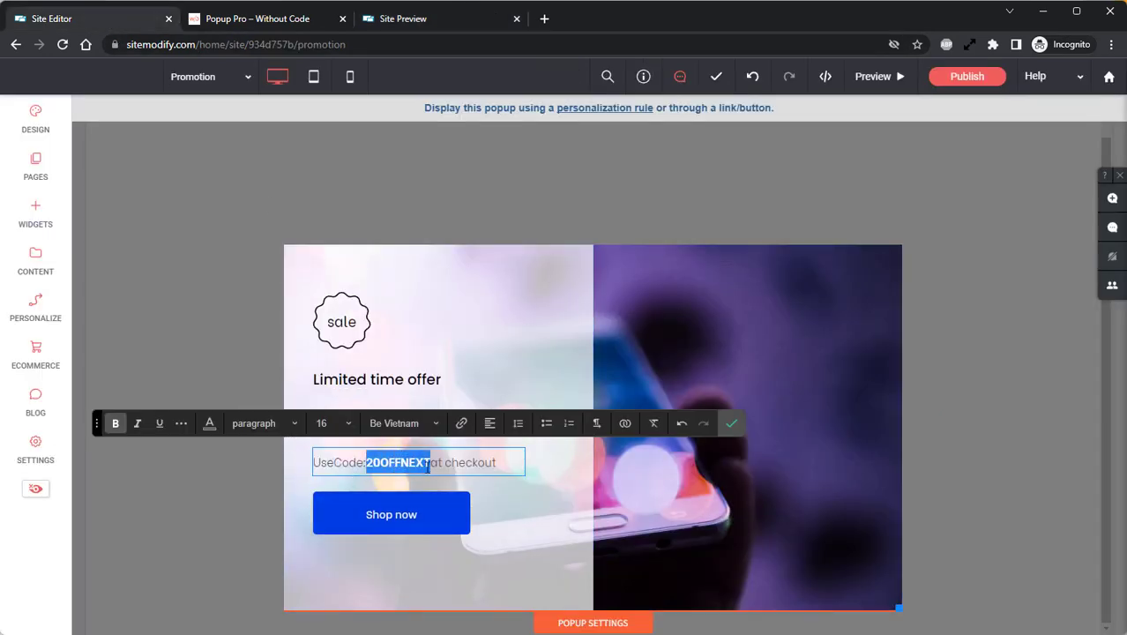
pyautogui.click(209, 424)
pyautogui.click(326, 306)
pyautogui.click(731, 424)
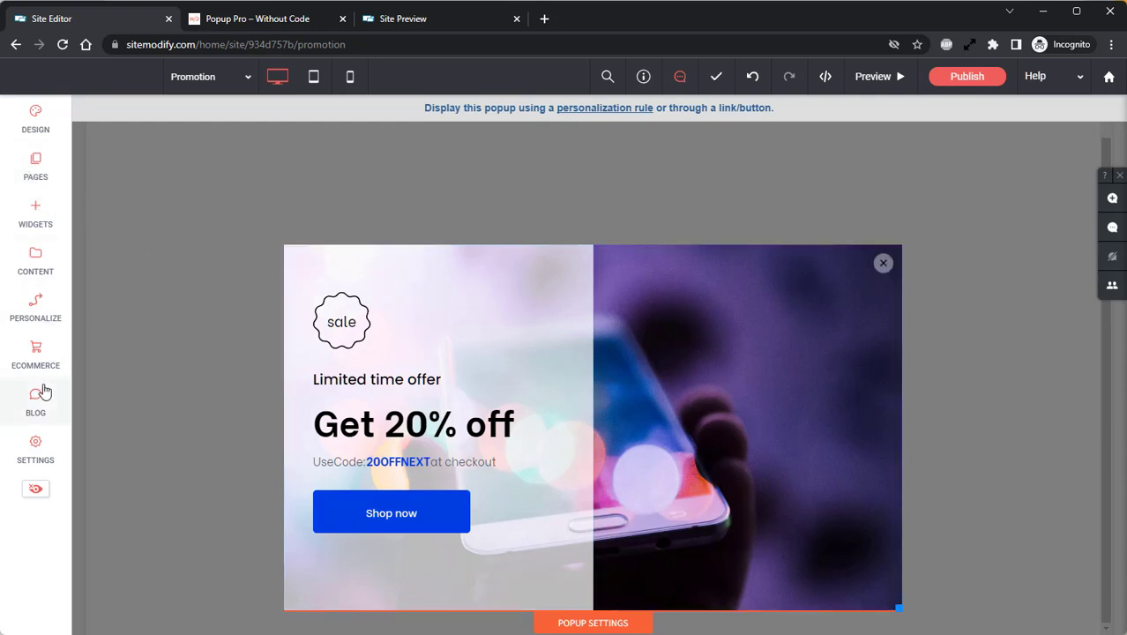
# Open the store's Checkout & Cart page in the editor at its shopping cart section
pyautogui.click(39, 348)
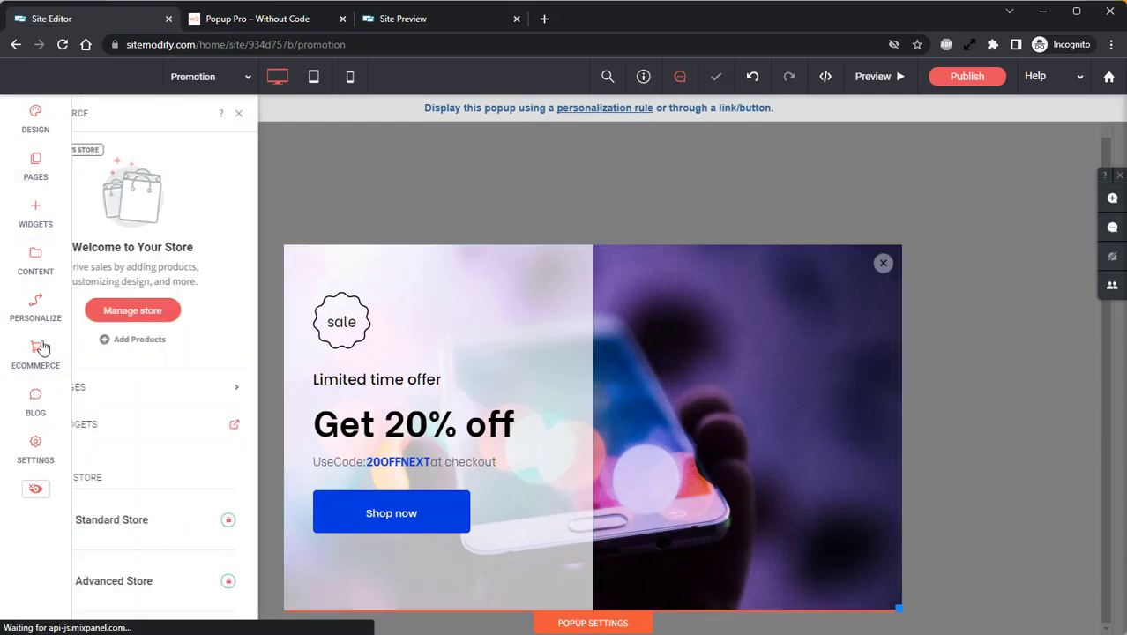
pyautogui.click(146, 396)
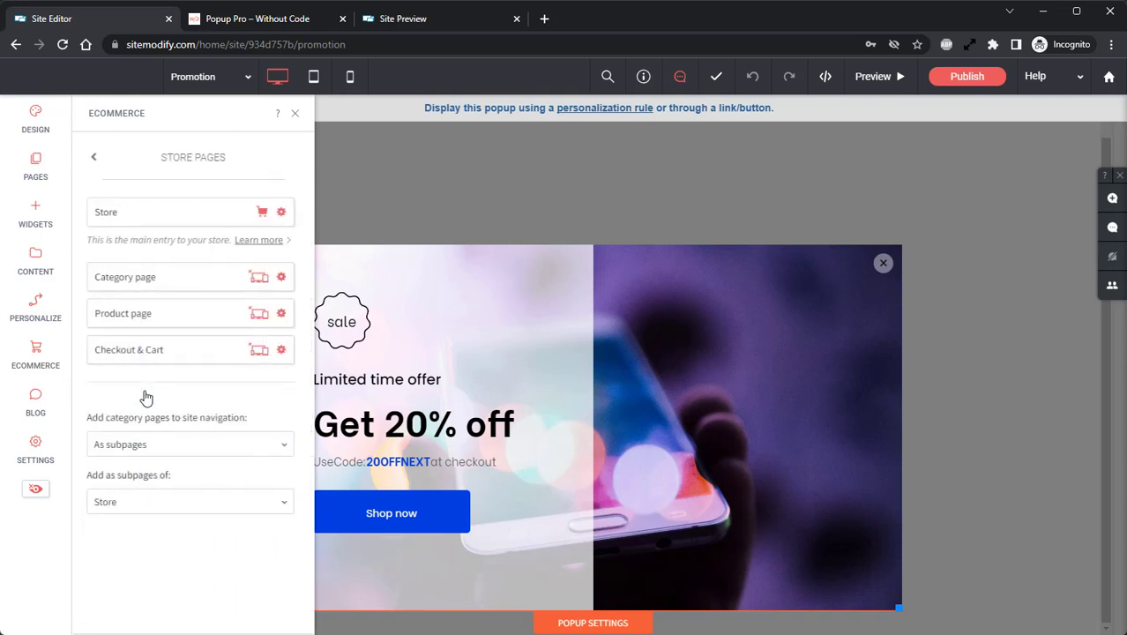
pyautogui.click(173, 358)
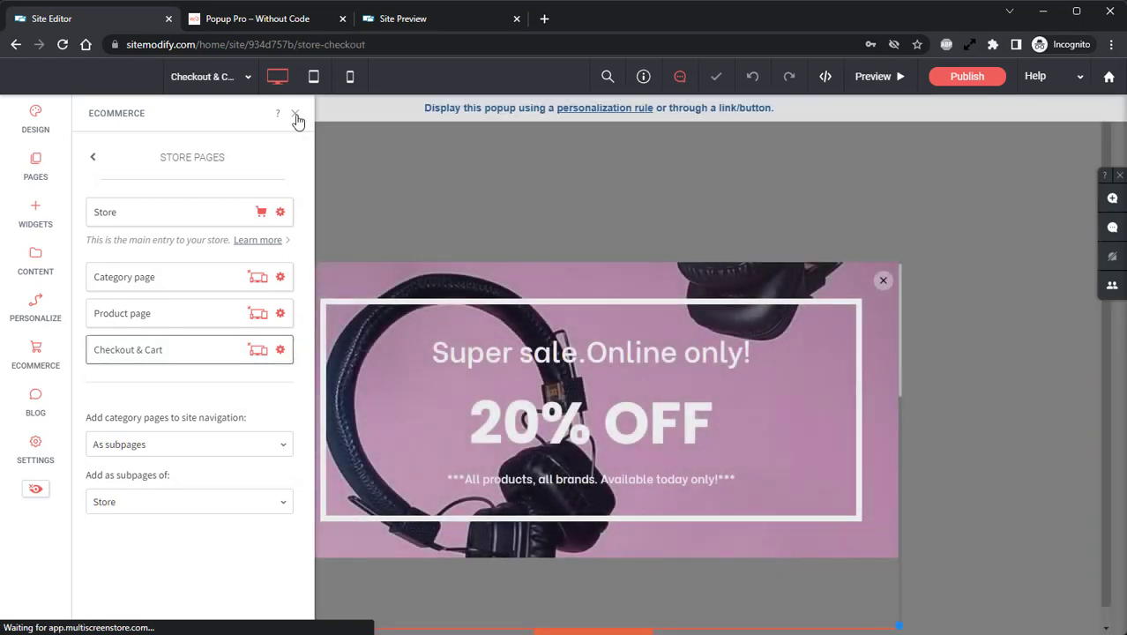
pyautogui.click(298, 118)
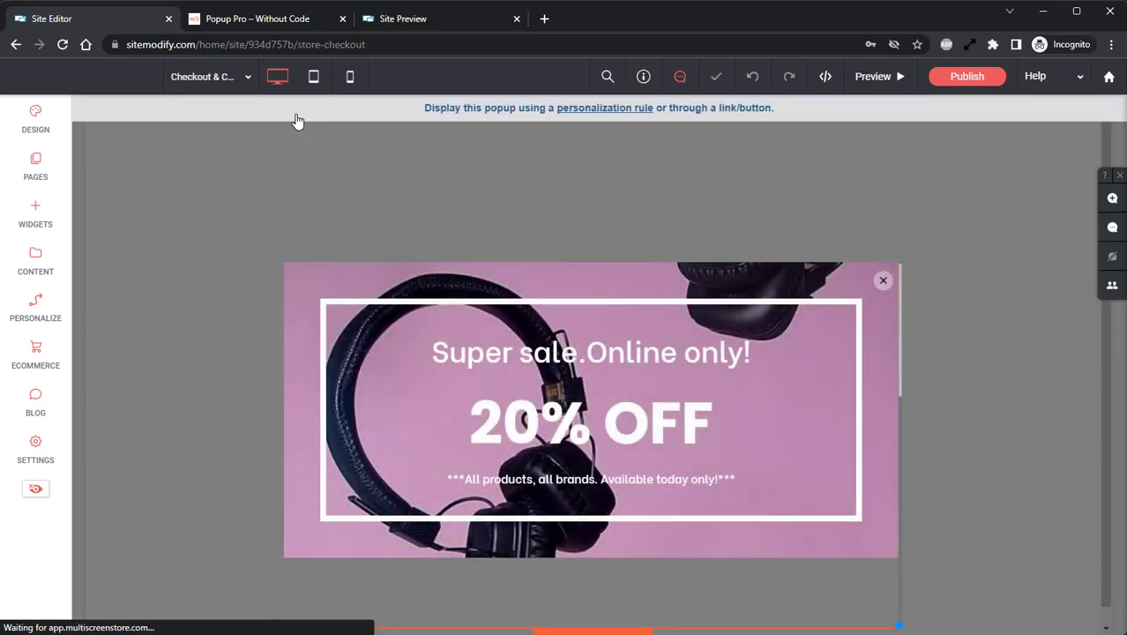
pyautogui.scroll(-3, 900, 392)
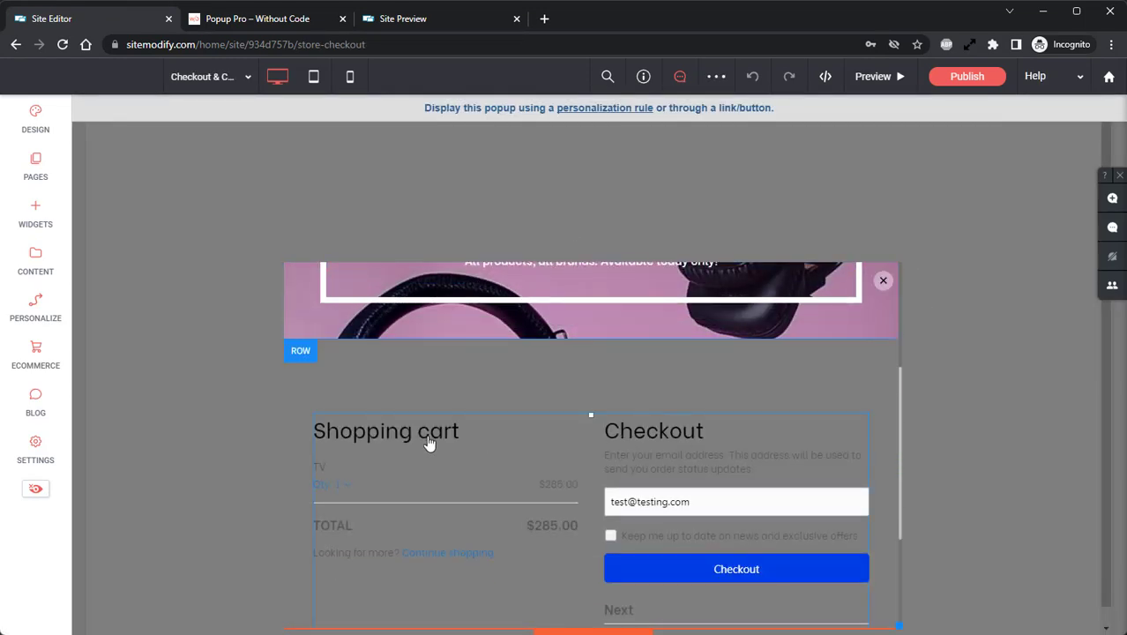
# Find the Popup Pro widget by searching for "pop" and place it between the sale banner and the shopping cart
pyautogui.click(39, 215)
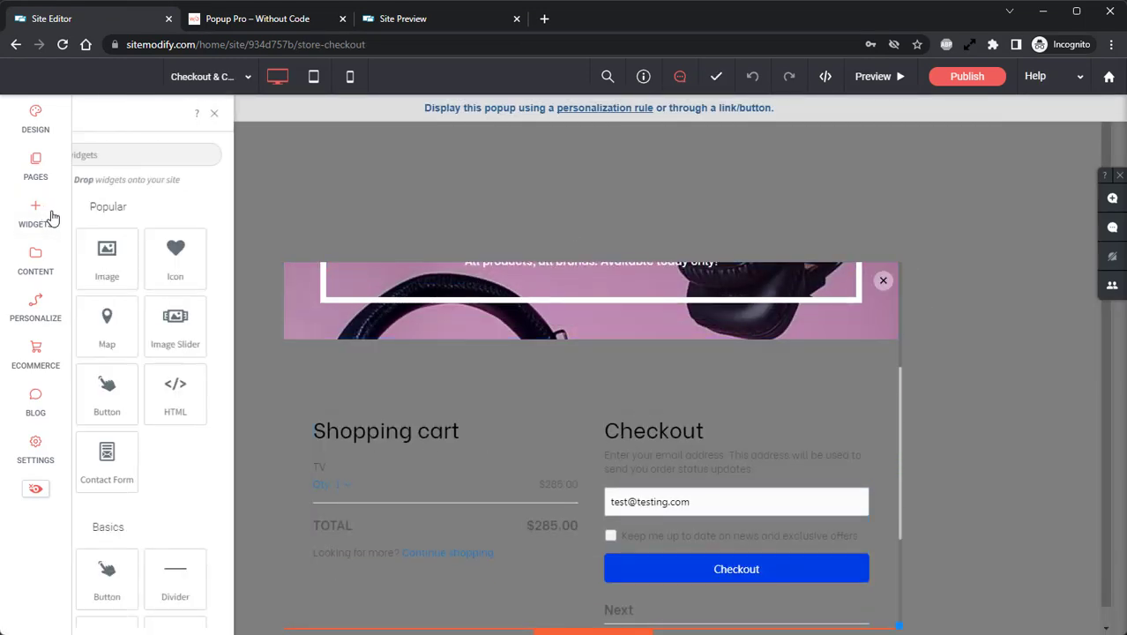
pyautogui.write('pop')
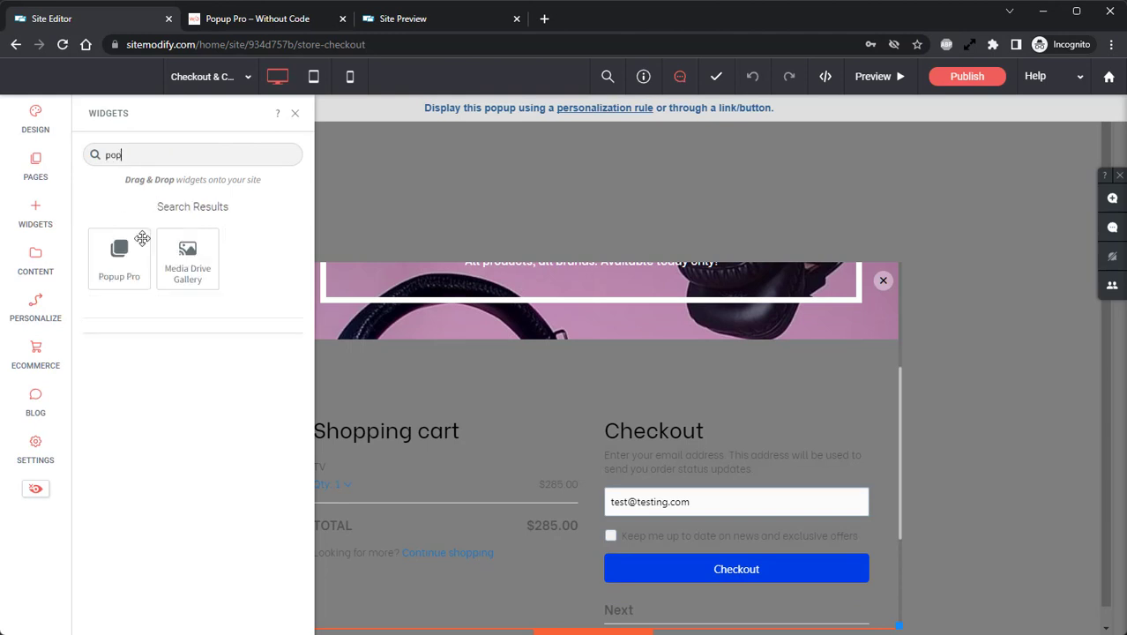
pyautogui.moveTo(119, 255); pyautogui.dragTo(596, 361)
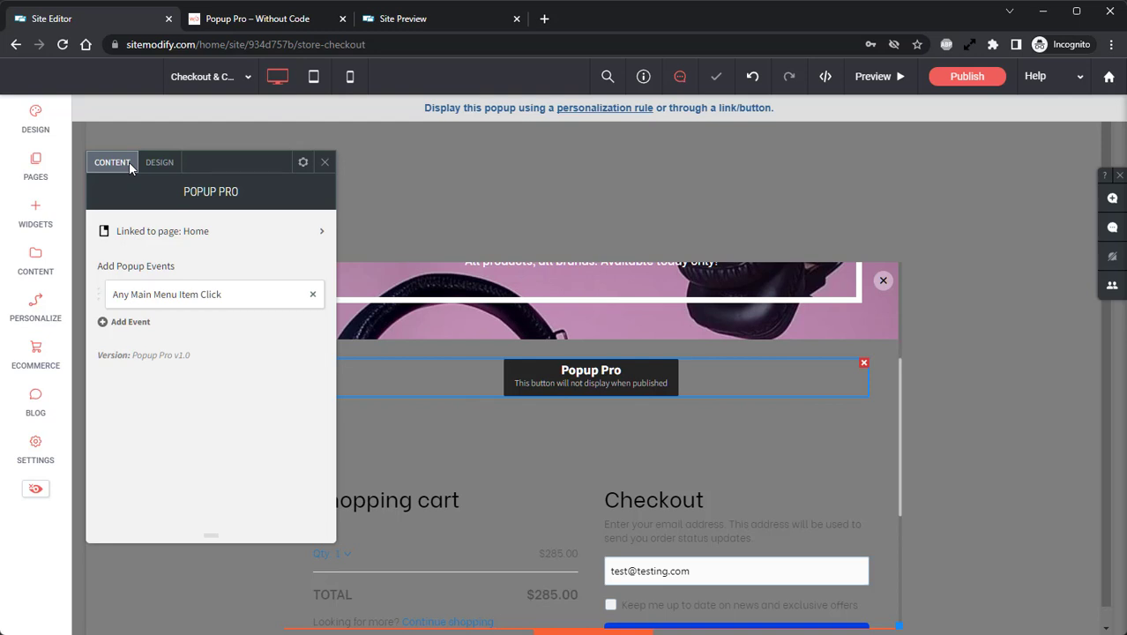
# Link the Popup Pro widget to the Promotion popup
pyautogui.click(195, 235)
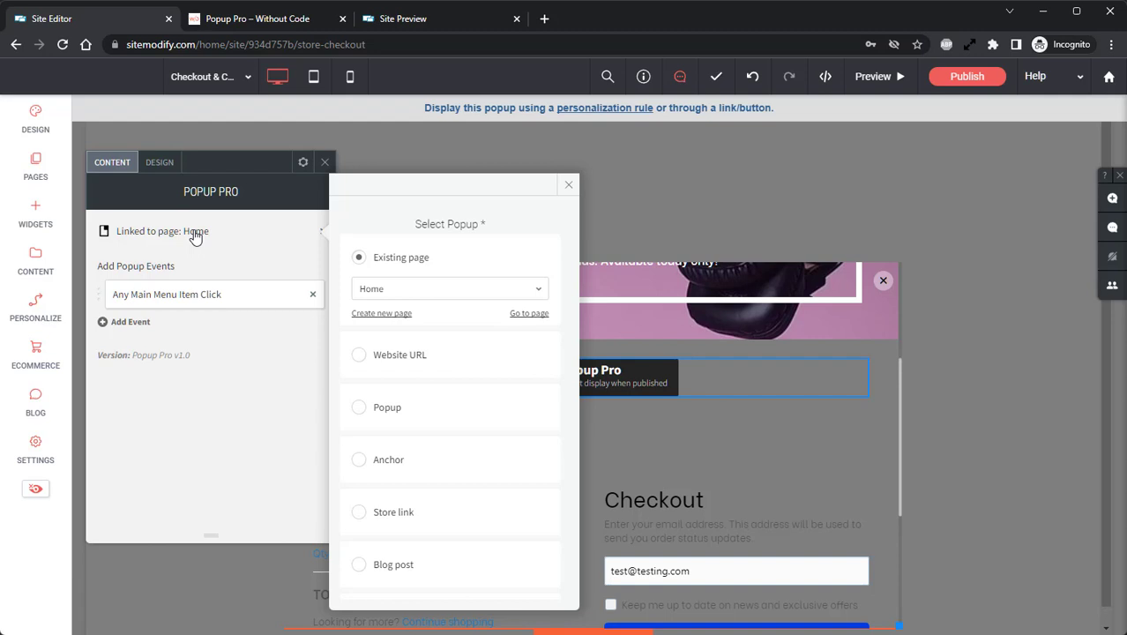
pyautogui.click(390, 408)
pyautogui.click(397, 399)
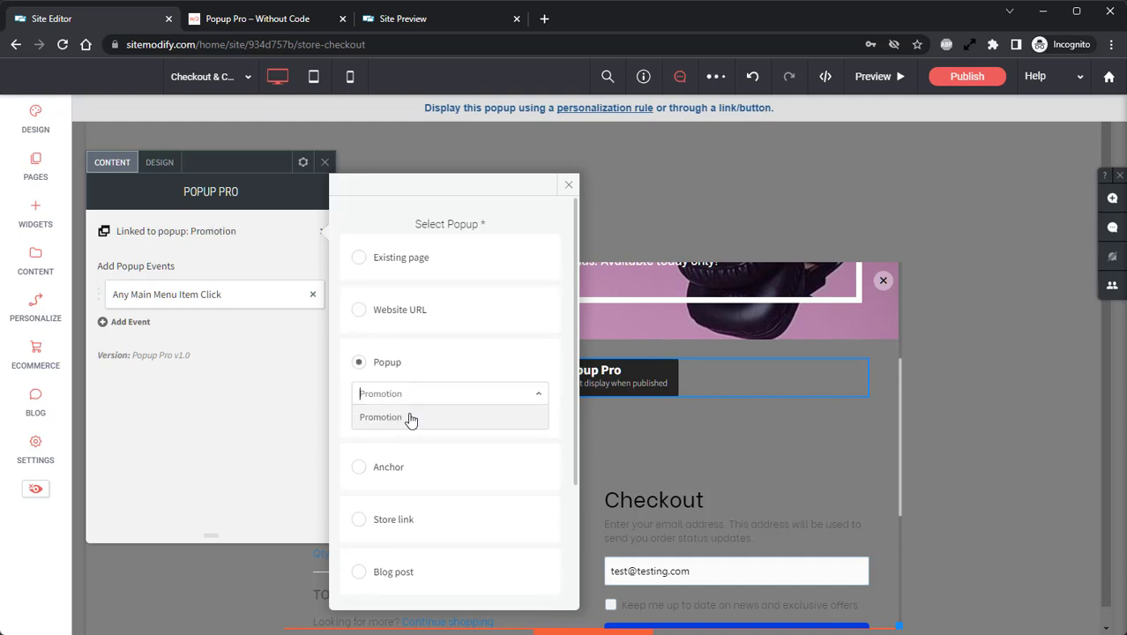
pyautogui.click(410, 416)
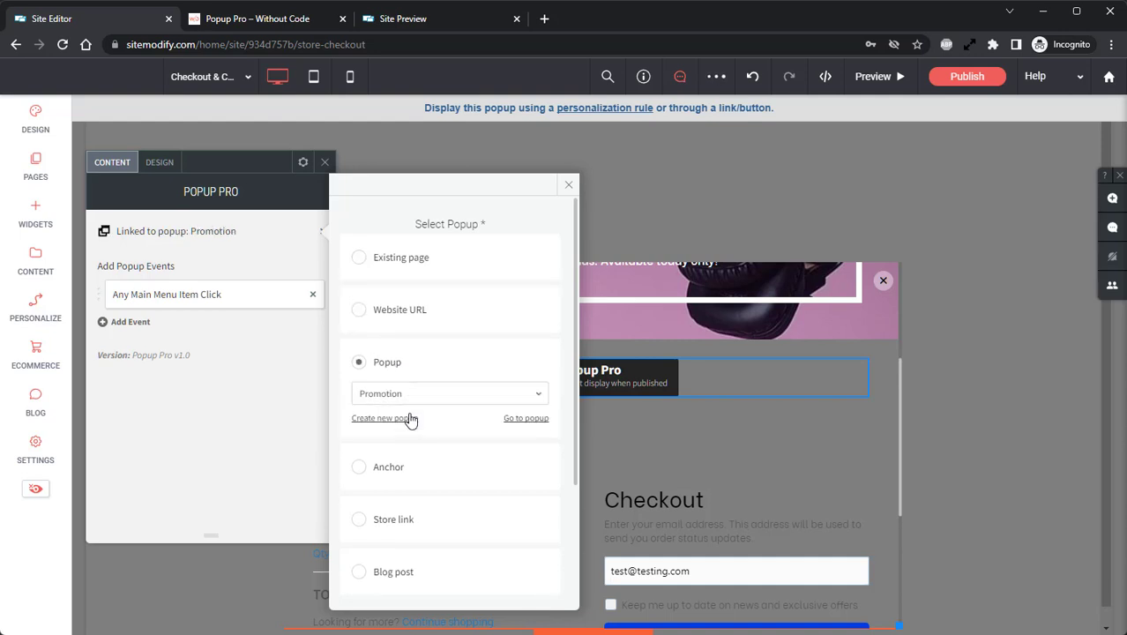
pyautogui.click(569, 184)
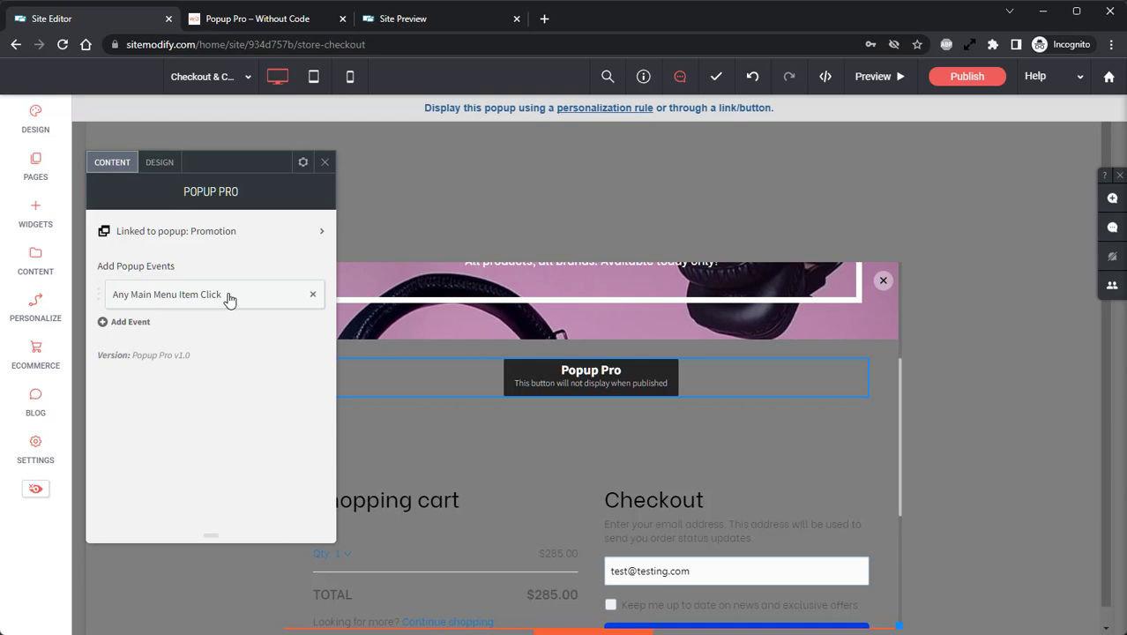
# Set the Popup Pro widget's only event to open on Successful Store Order and switch off Show Popup Only Once
pyautogui.click(138, 323)
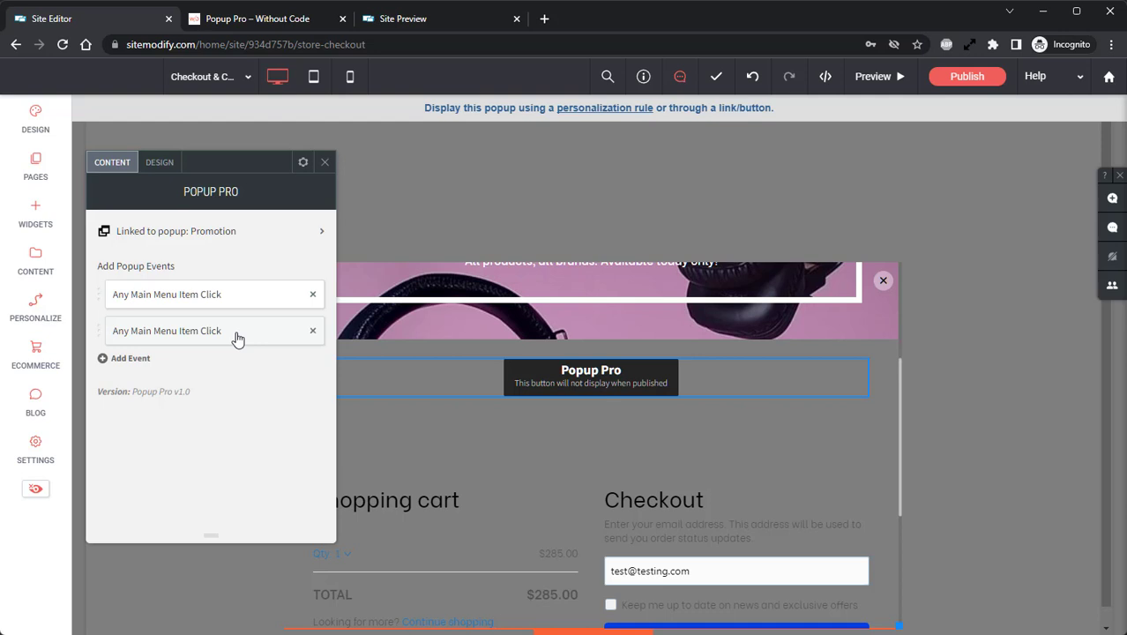
pyautogui.click(313, 331)
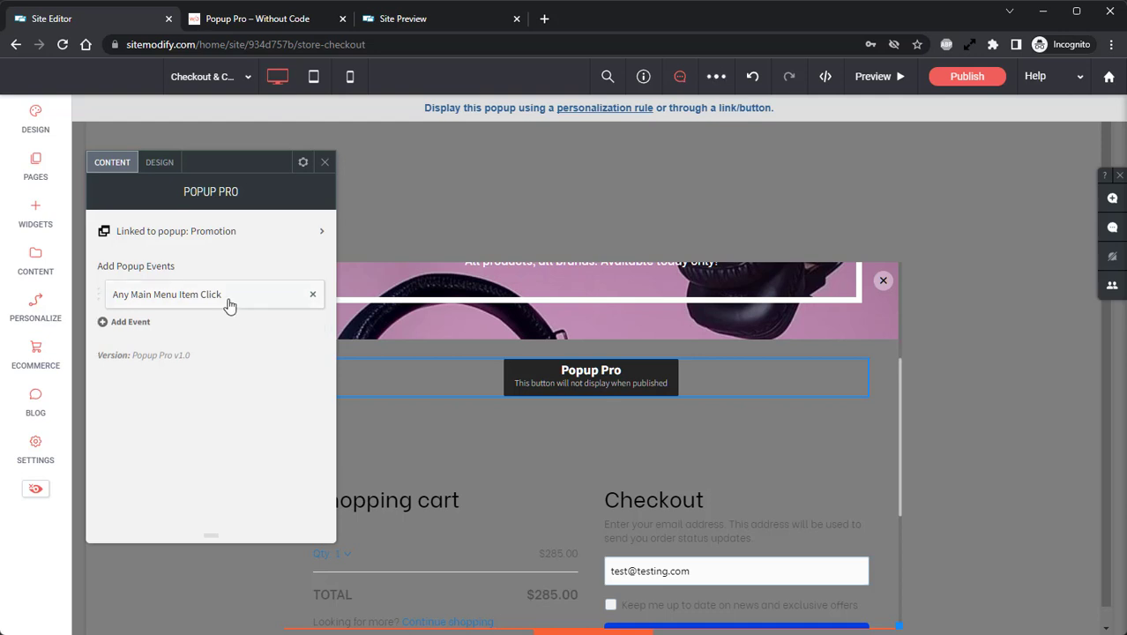
pyautogui.click(227, 304)
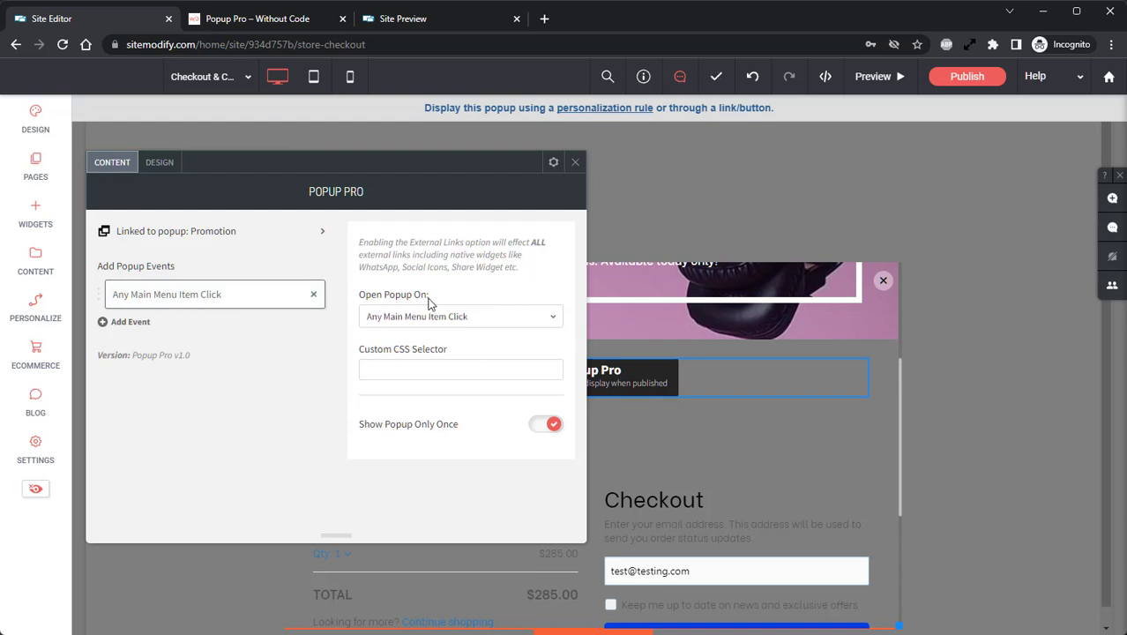
pyautogui.click(481, 316)
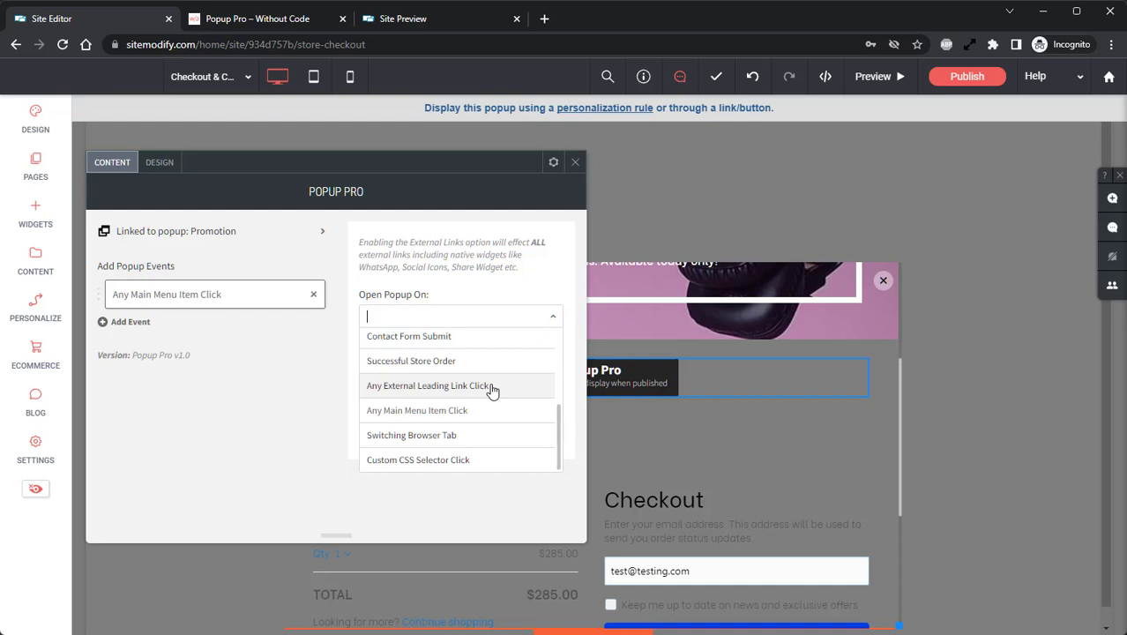
pyautogui.click(452, 366)
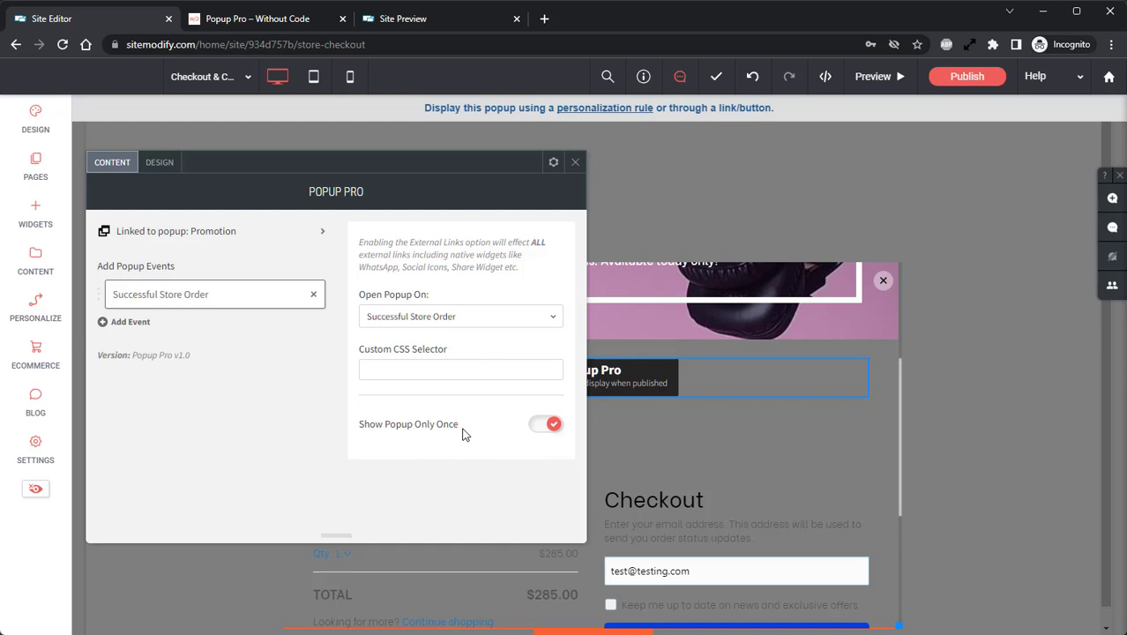
pyautogui.click(537, 426)
pyautogui.click(175, 168)
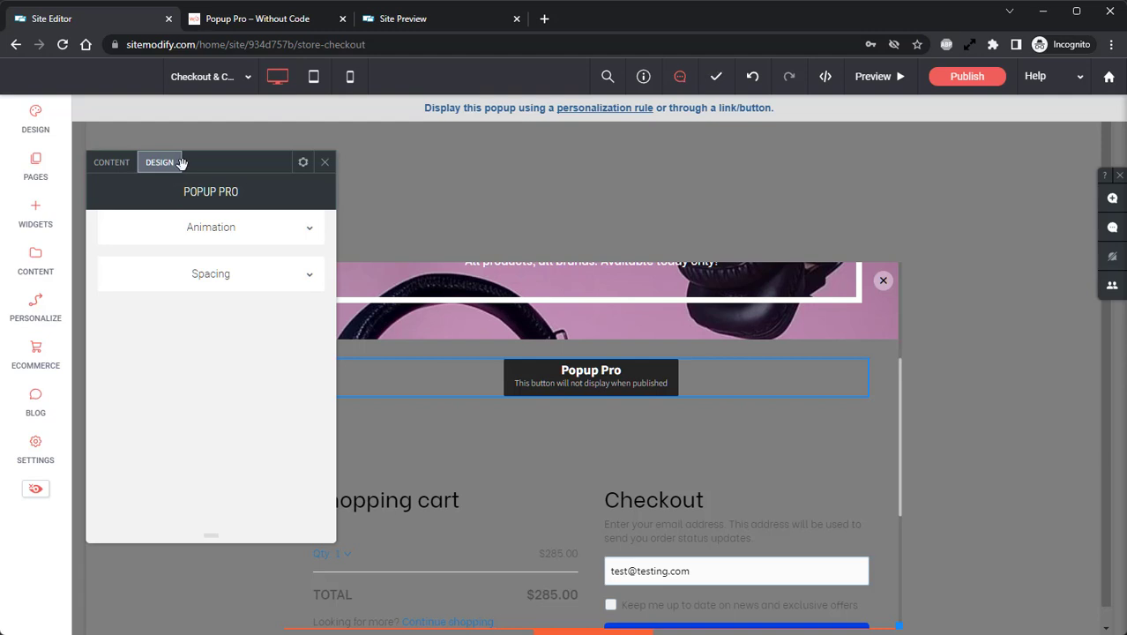
pyautogui.click(322, 164)
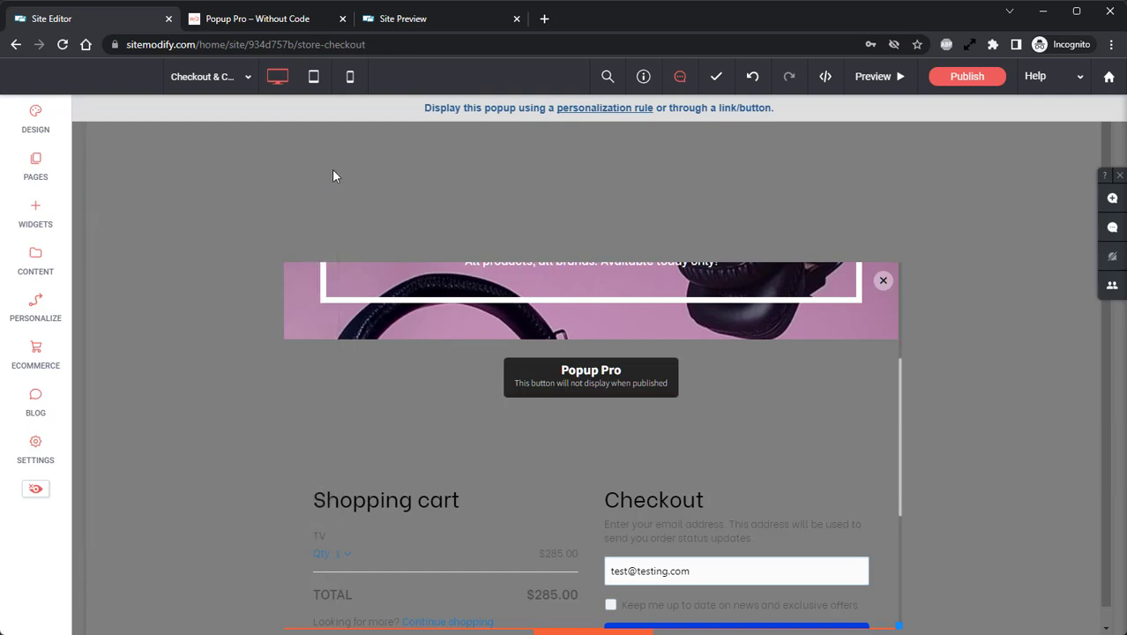
# Choose the Desktop preview link of the site and open it in a new browser tab
pyautogui.click(644, 77)
pyautogui.click(282, 164)
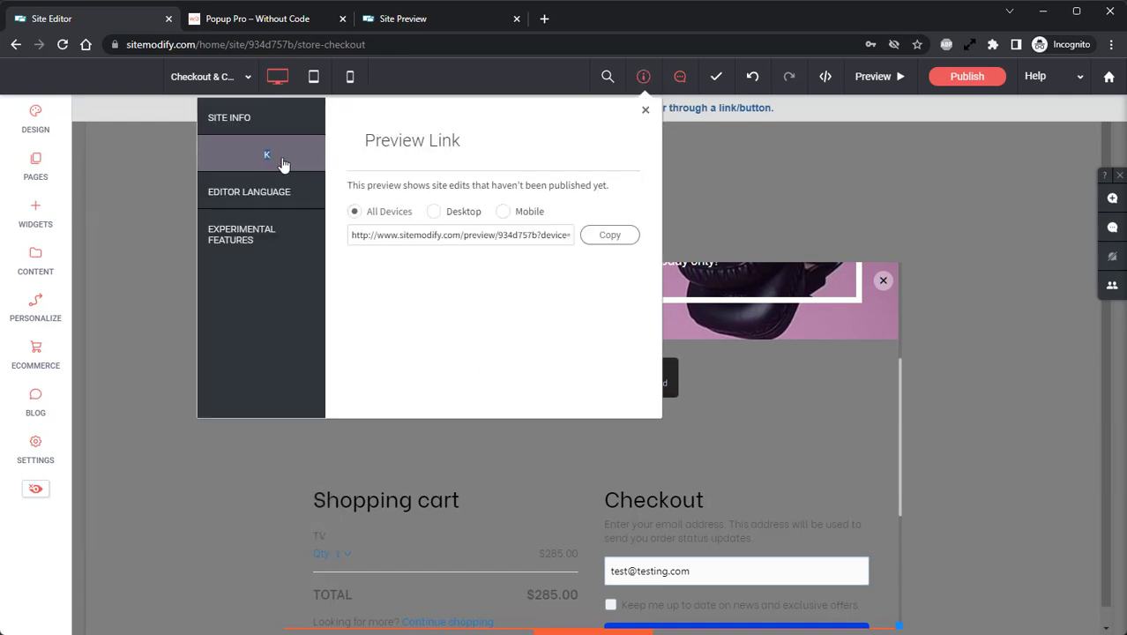
pyautogui.click(464, 213)
pyautogui.click(476, 233)
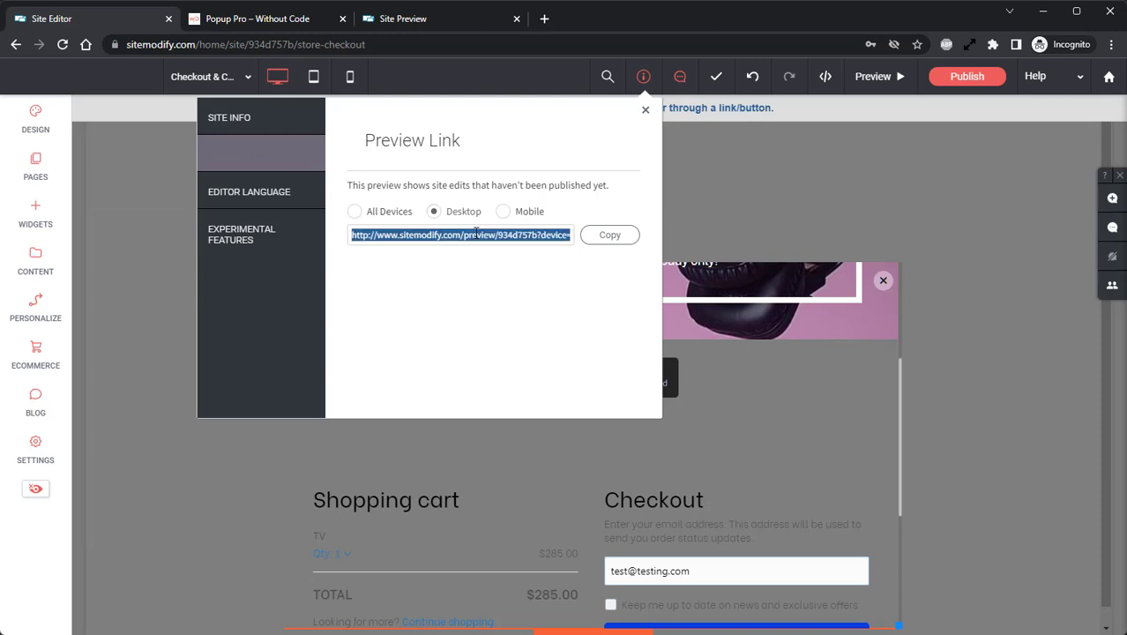
pyautogui.rightClick(476, 234)
pyautogui.click(540, 367)
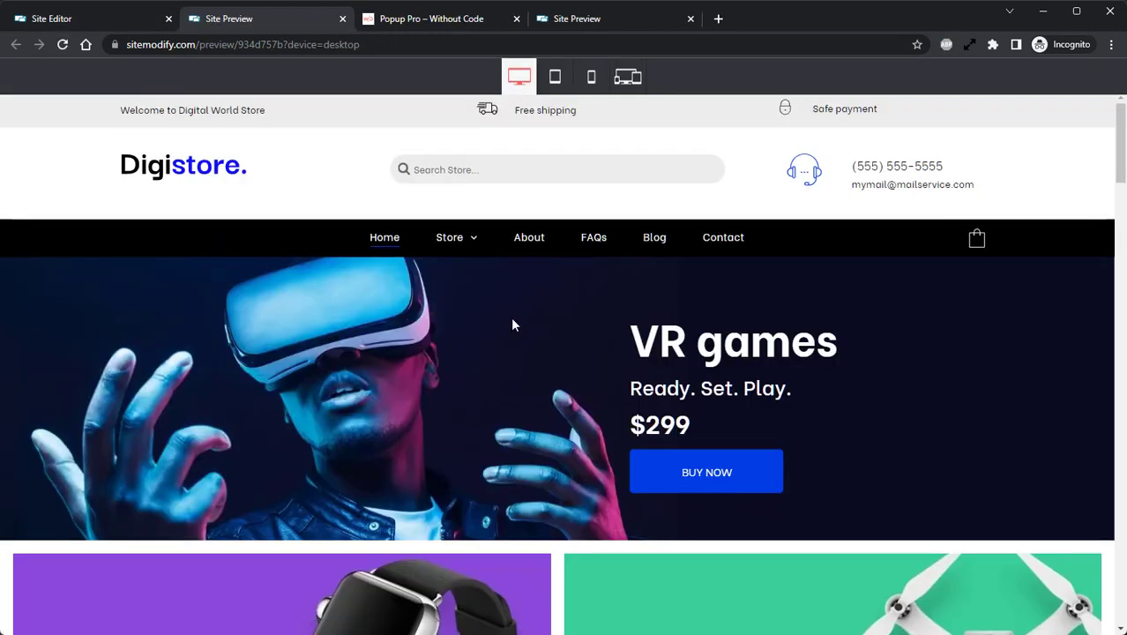
# Add the Digital Camera from New Arrivals to the bag and go to the checkout page
pyautogui.scroll(-9, 513, 325)
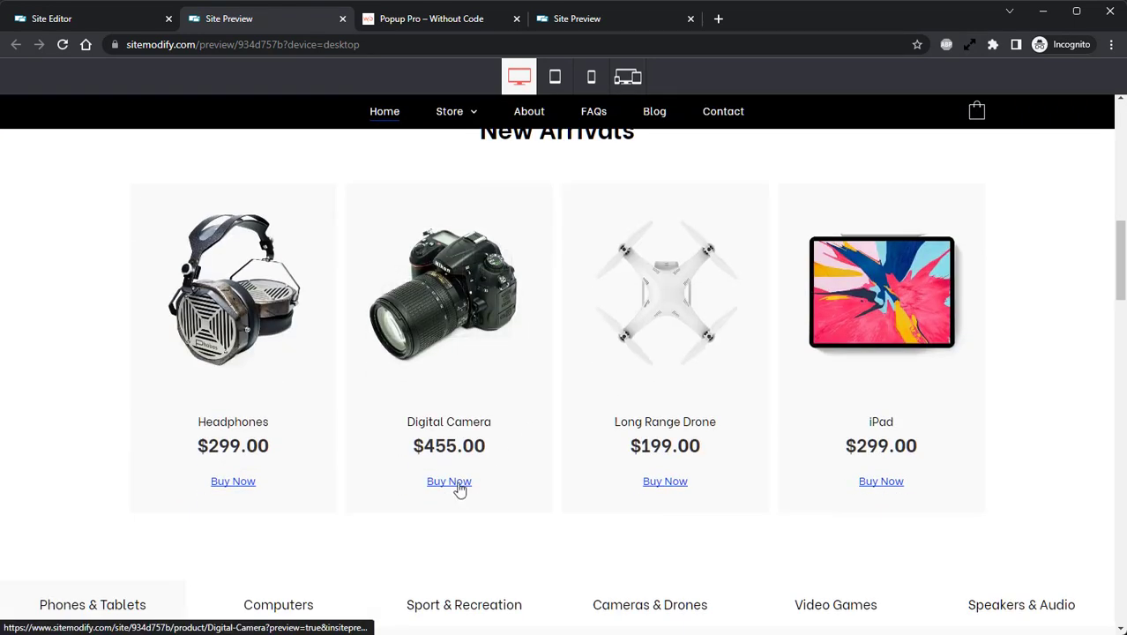
pyautogui.click(459, 490)
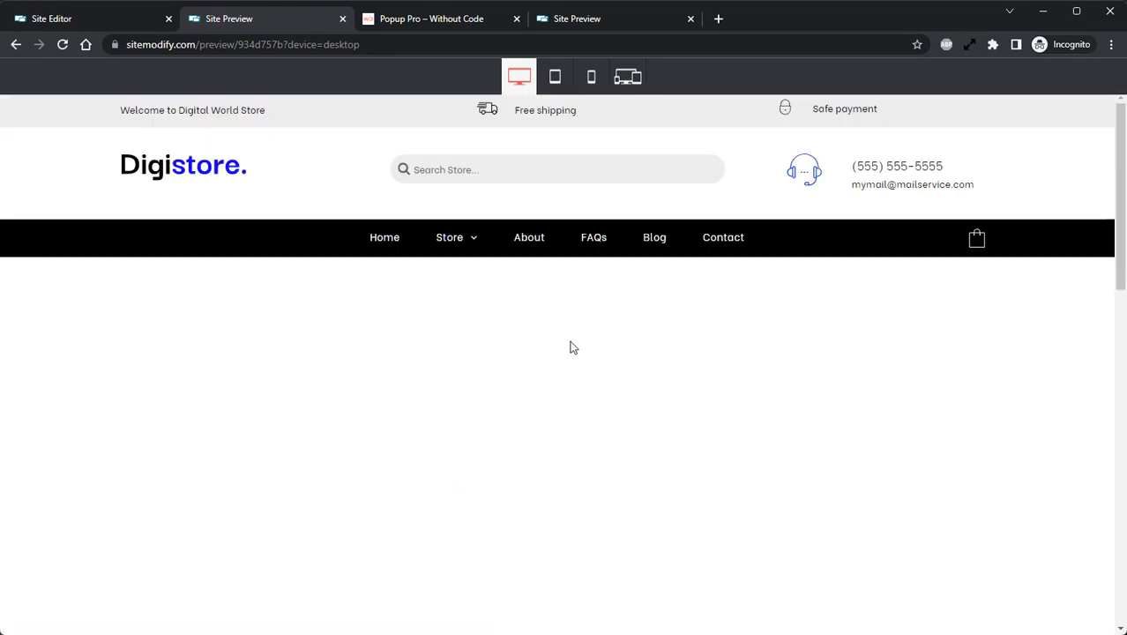
pyautogui.click(779, 421)
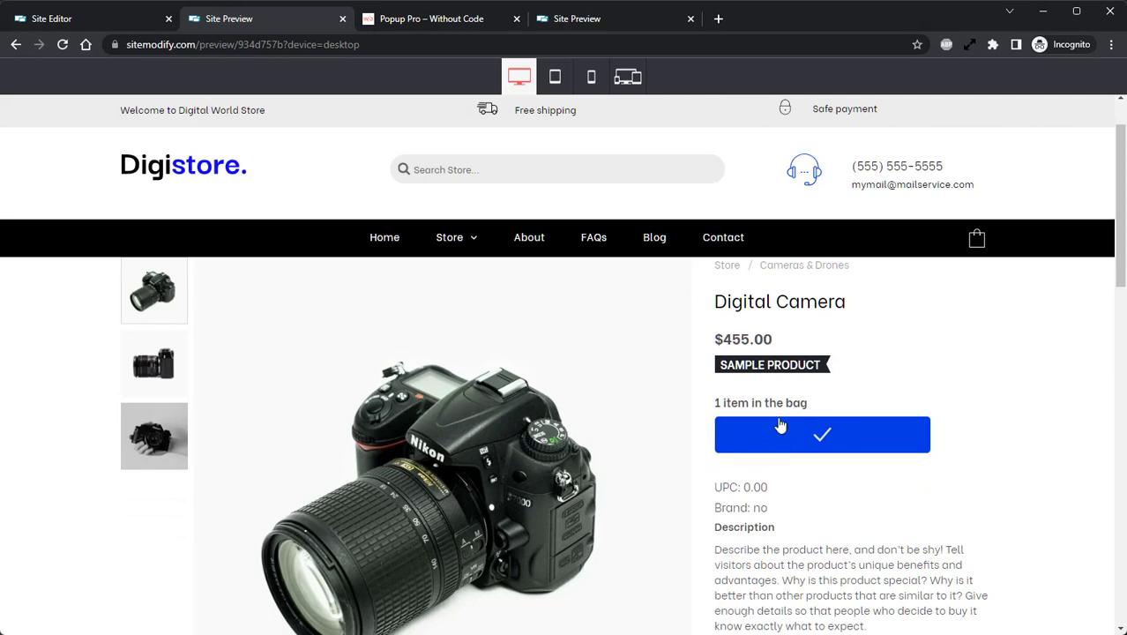
pyautogui.click(832, 476)
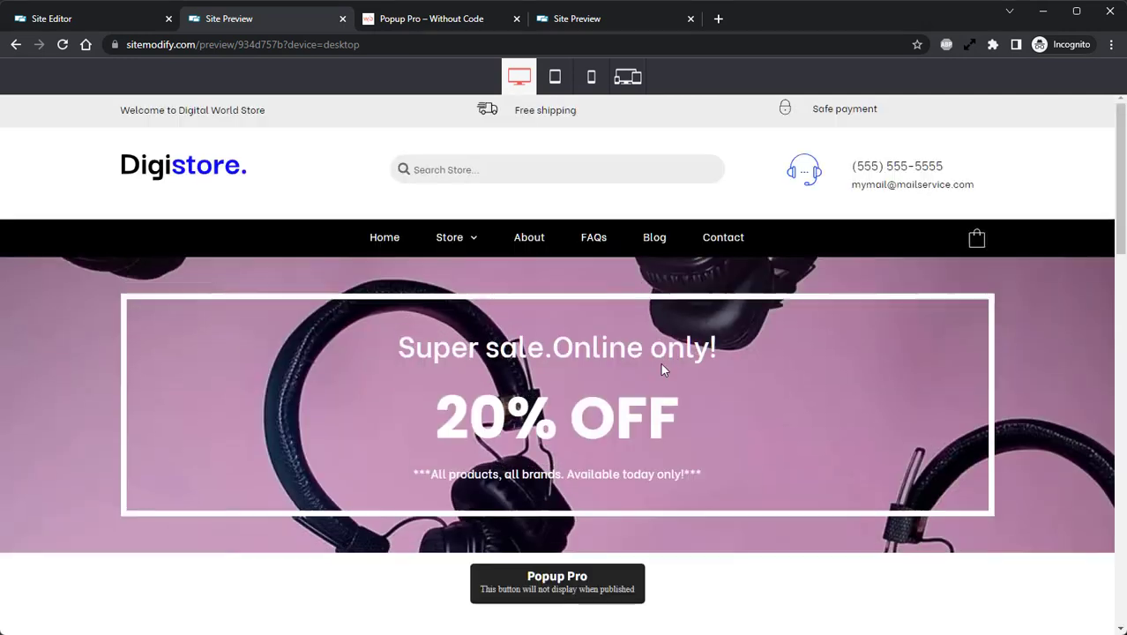
# Check out the TV and Digital Camera in the shopping cart and place the order with the prefilled billing details
pyautogui.scroll(-2, 670, 433)
pyautogui.scroll(-3, 665, 446)
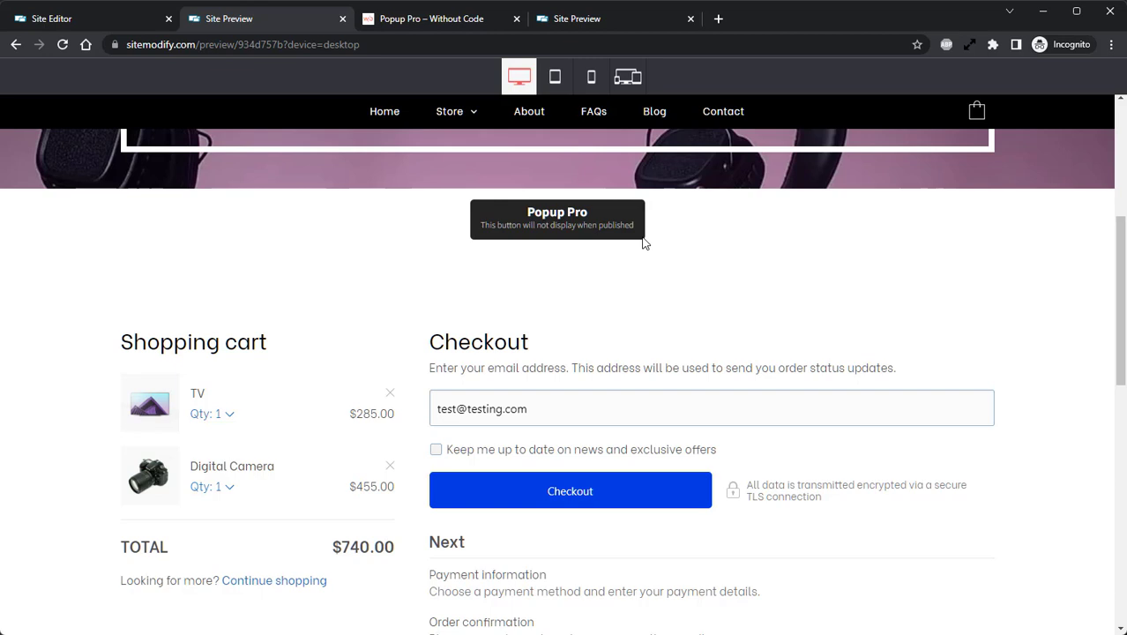
pyautogui.click(540, 498)
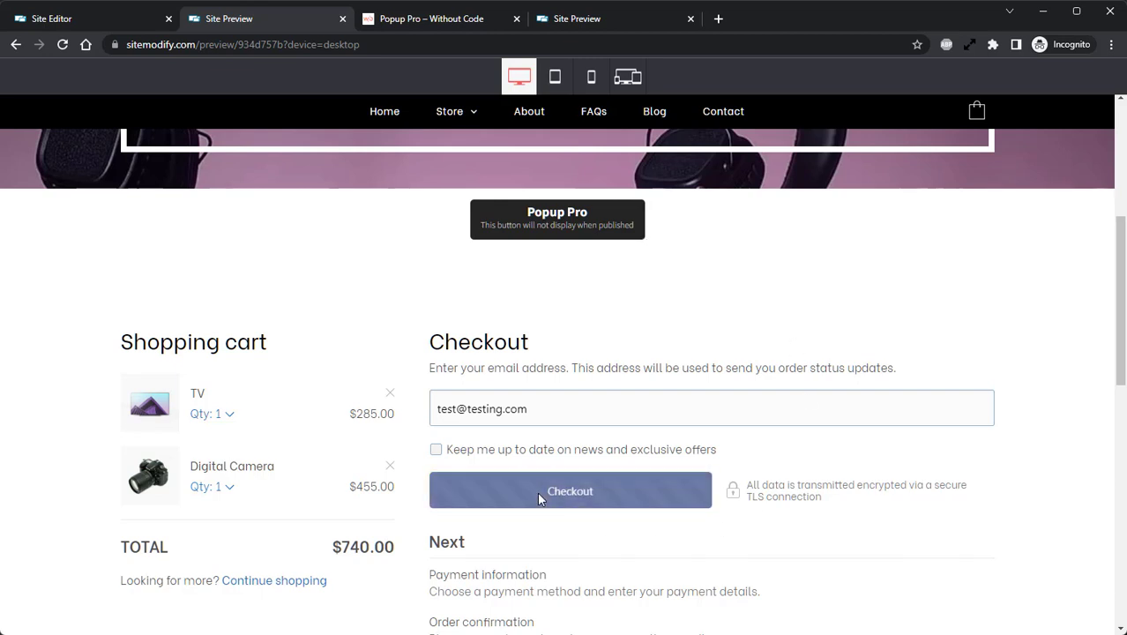
pyautogui.scroll(-3, 607, 333)
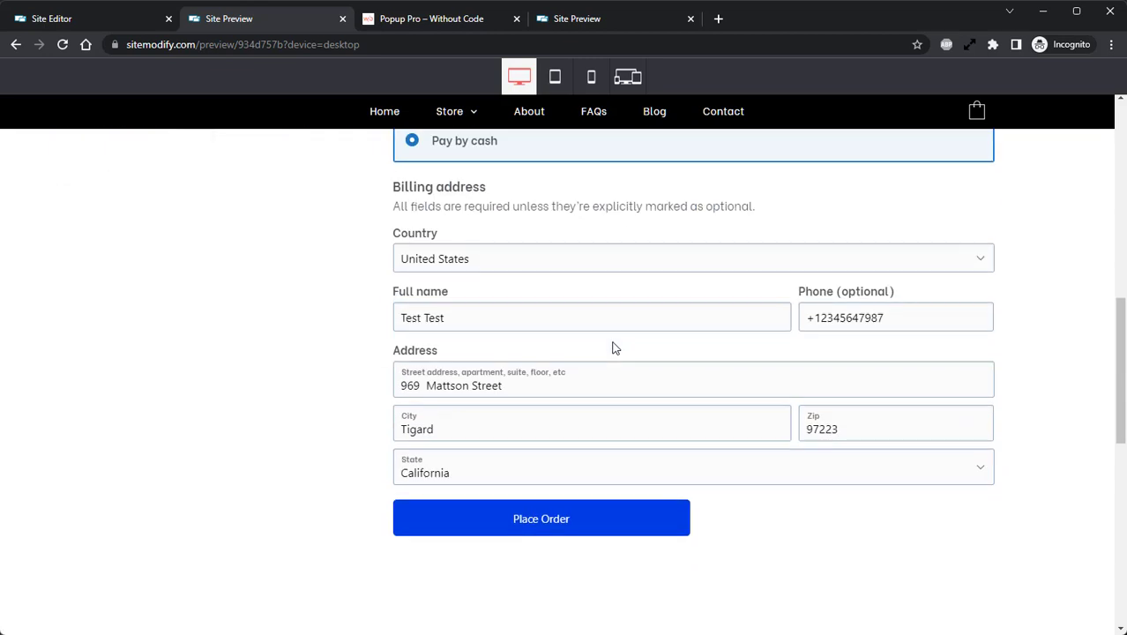
pyautogui.click(565, 528)
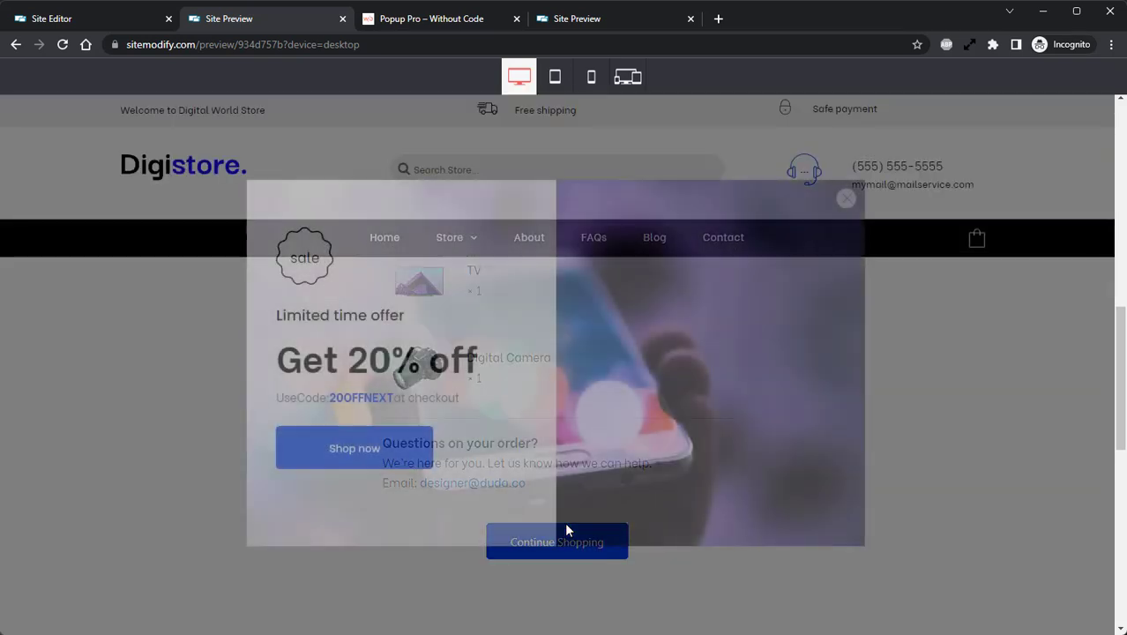